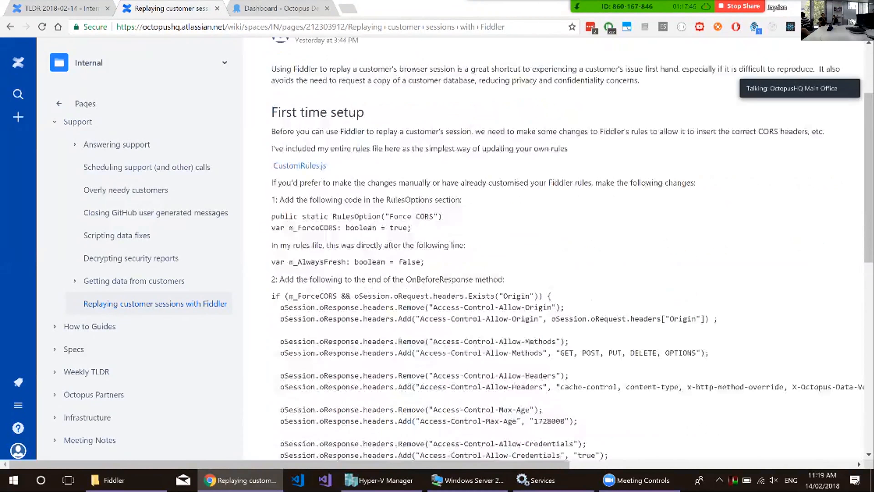
pyautogui.scroll(-2, 554, 249)
pyautogui.scroll(2, 553, 248)
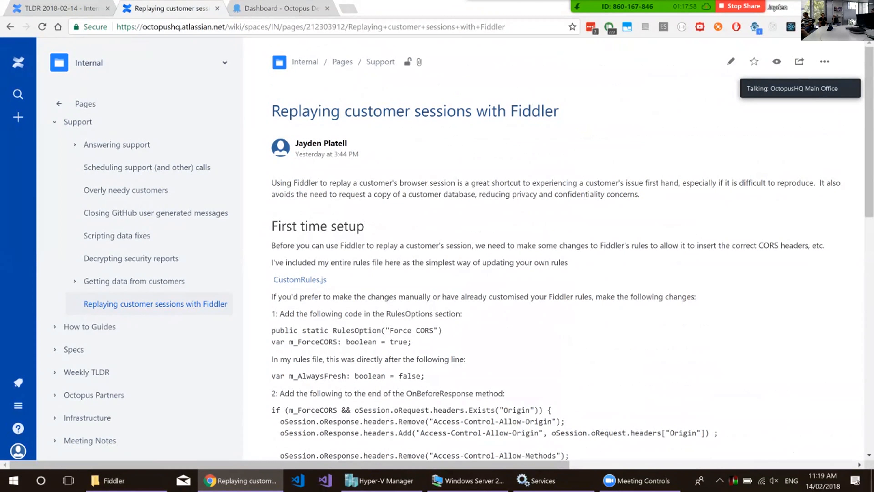
# Review the first-time setup and session replay instructions in the guide on replaying customer sessions with Fiddler.
pyautogui.hotkey('alt', 's')
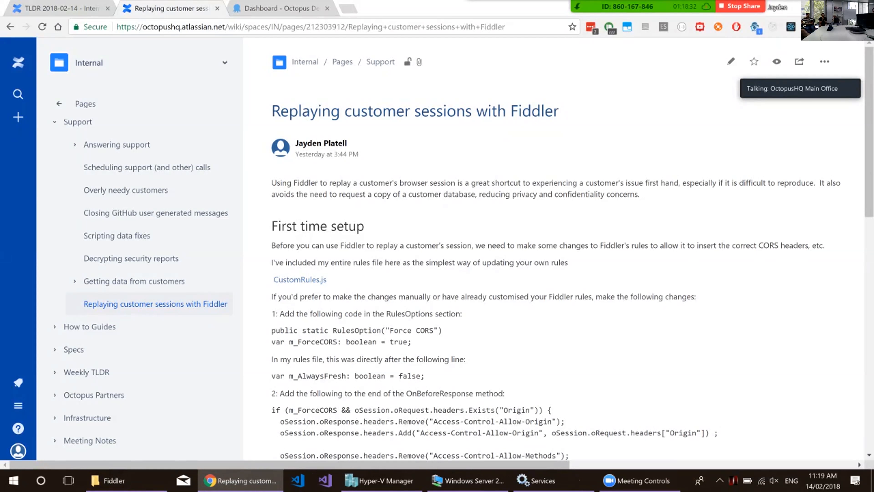
pyautogui.scroll(-15, 558, 248)
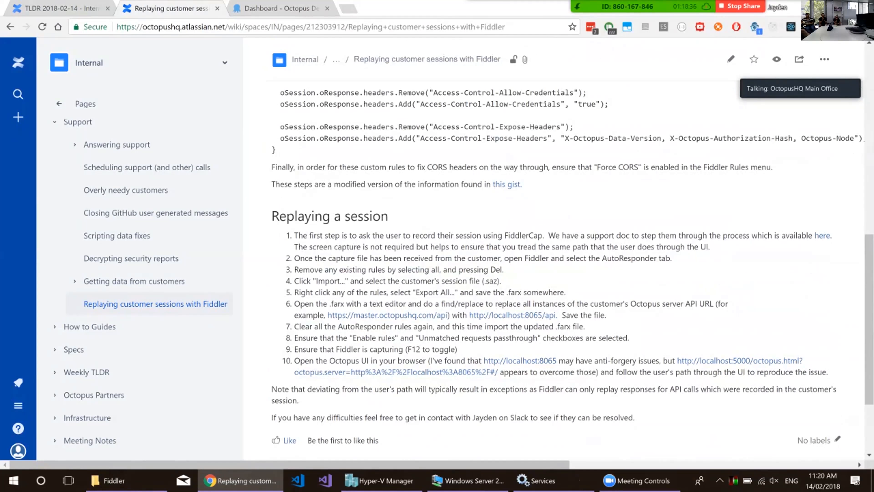
pyautogui.scroll(5, 558, 248)
pyautogui.scroll(5, 557, 248)
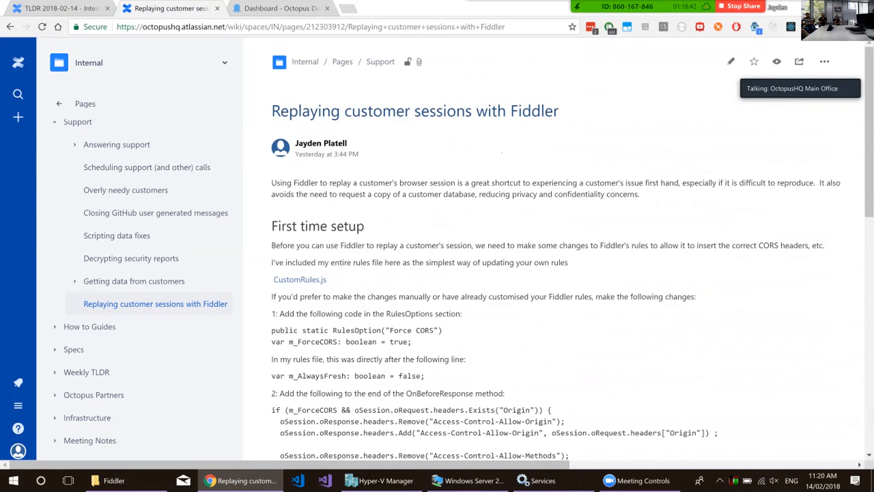
# Launch Fiddler and open its custom rules script for editing.
pyautogui.press('super')
pyautogui.write('fiddler')
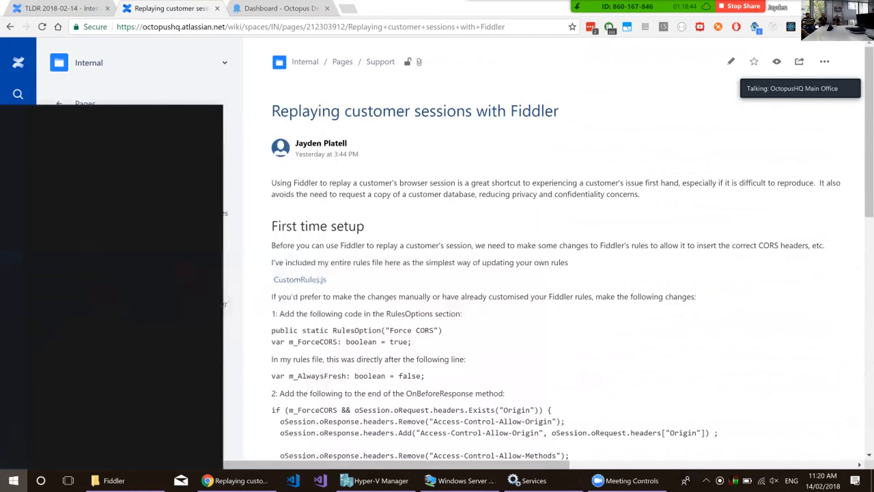
pyautogui.press('Return')
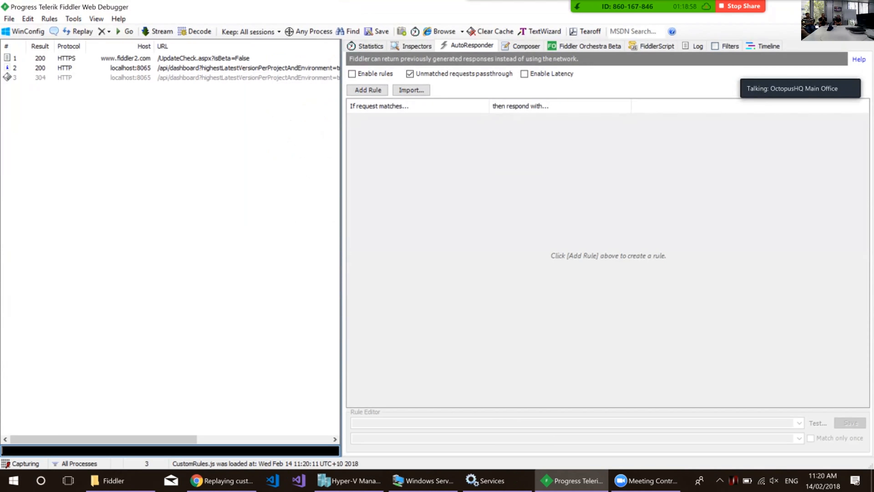
pyautogui.click(49, 18)
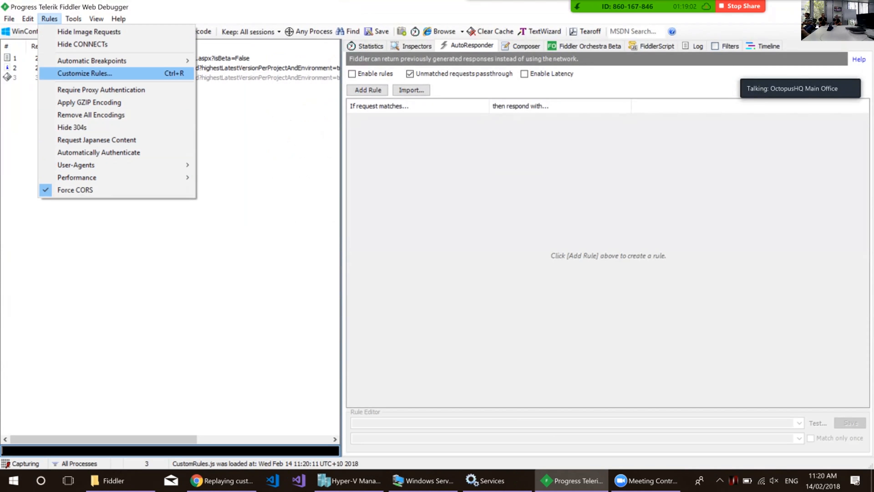
pyautogui.click(85, 73)
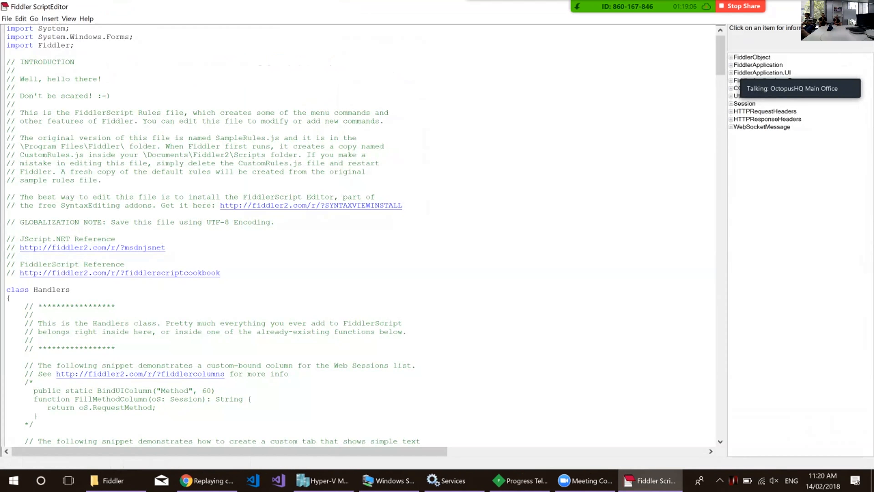
# Examine the RulesOption section of the script for the Force CORS option and its m_ForceCORS variable.
pyautogui.moveTo(721, 55); pyautogui.dragTo(720, 119)
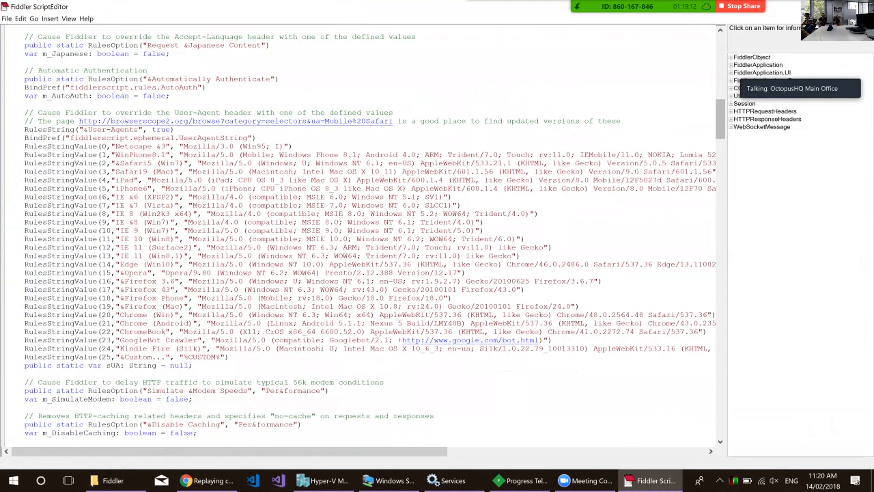
pyautogui.scroll(-20, 358, 234)
pyautogui.scroll(5, 358, 235)
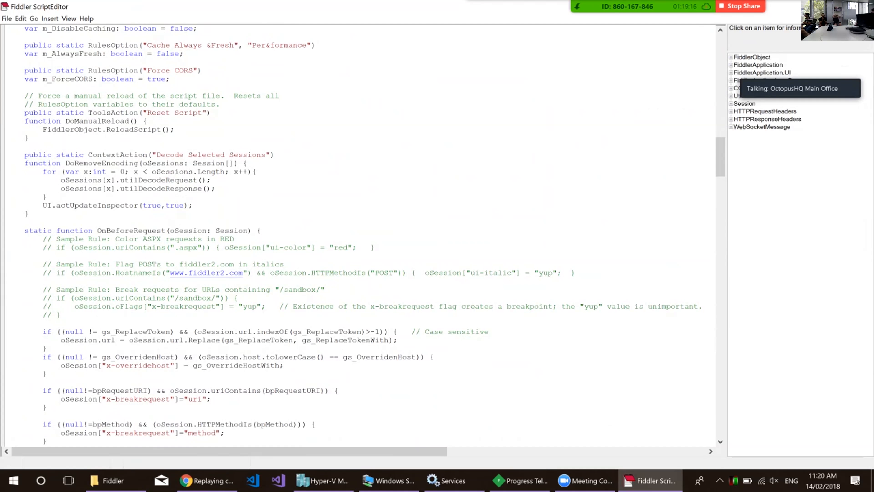
# Examine the m_ForceCORS block in OnBeforeResponse, including its Origin check and the Access-Control-Allow-Headers values.
pyautogui.moveTo(720, 157); pyautogui.dragTo(720, 263)
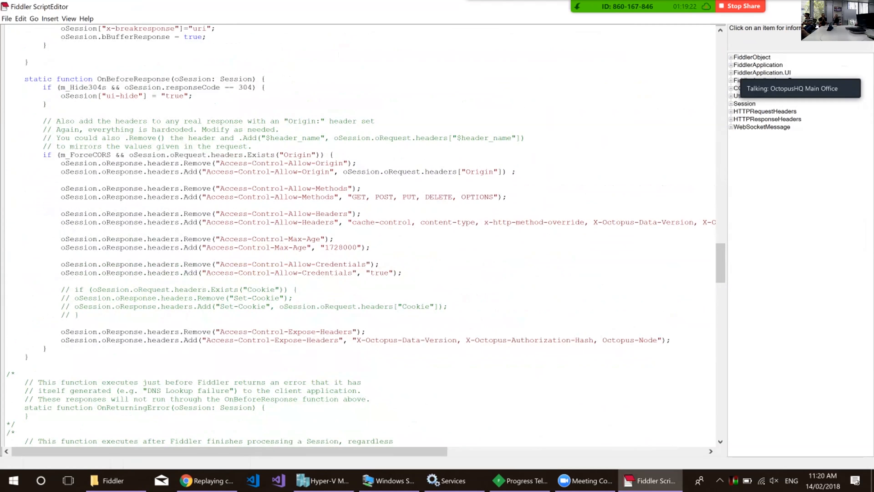
pyautogui.moveTo(43, 155); pyautogui.dragTo(15, 374)
pyautogui.click(25, 206)
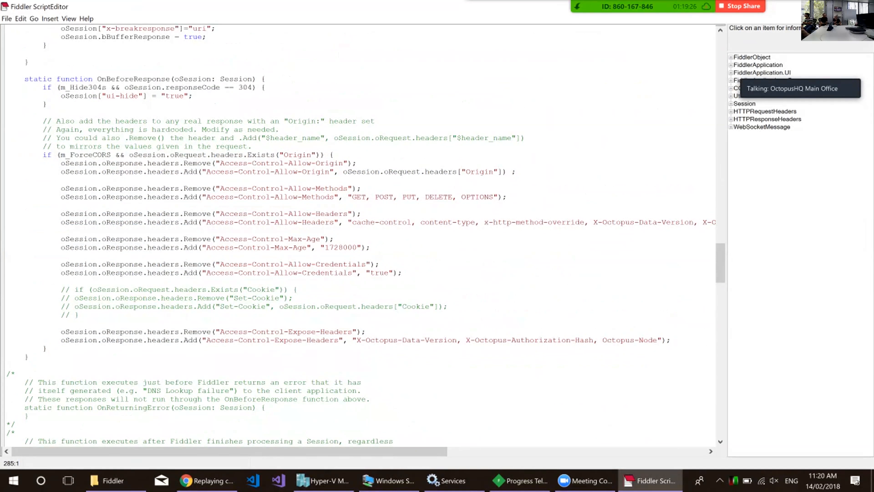
pyautogui.moveTo(243, 155); pyautogui.dragTo(303, 155)
pyautogui.click(321, 155)
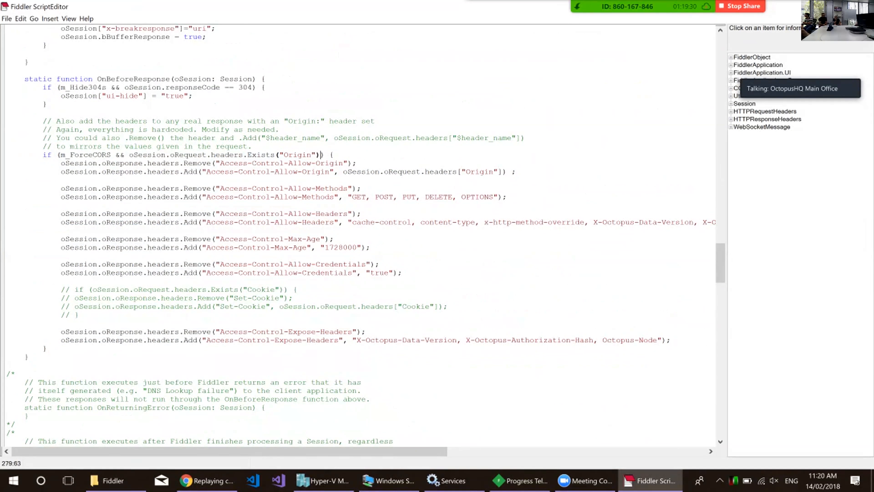
pyautogui.moveTo(480, 222); pyautogui.dragTo(707, 222)
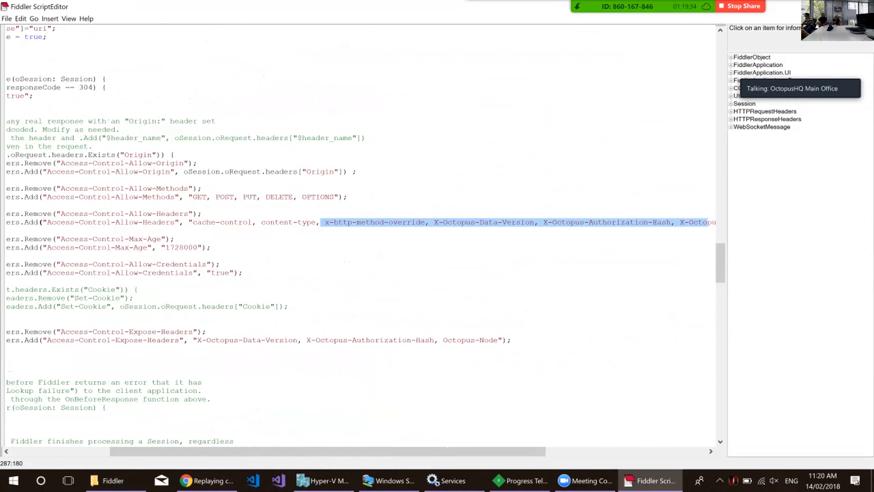
pyautogui.moveTo(447, 452); pyautogui.dragTo(344, 452)
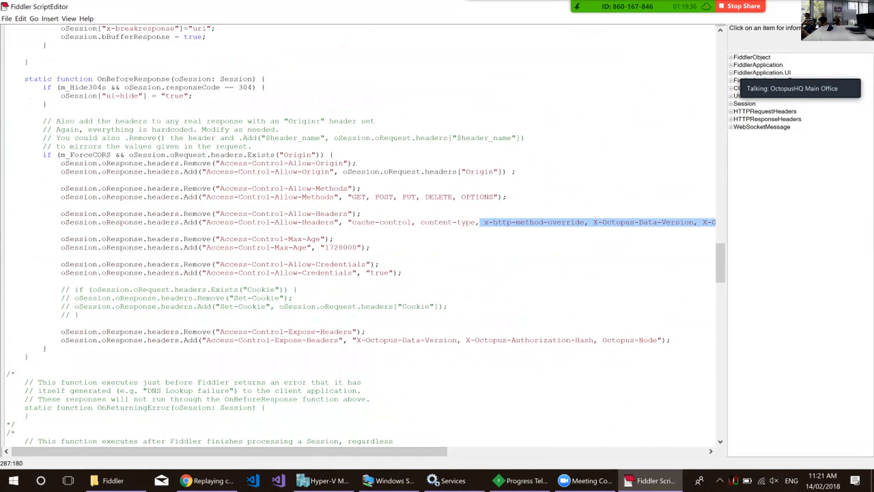
# Close the script editor, return to the guide in Chrome and collapse its page tree to show the "Replaying a session" steps.
pyautogui.hotkey('alt', 'F4')
pyautogui.click(222, 480)
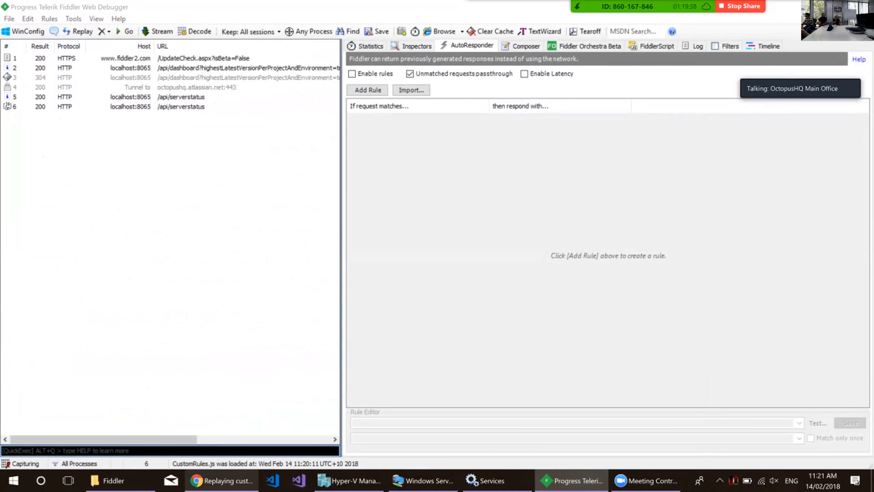
pyautogui.scroll(-3, 572, 248)
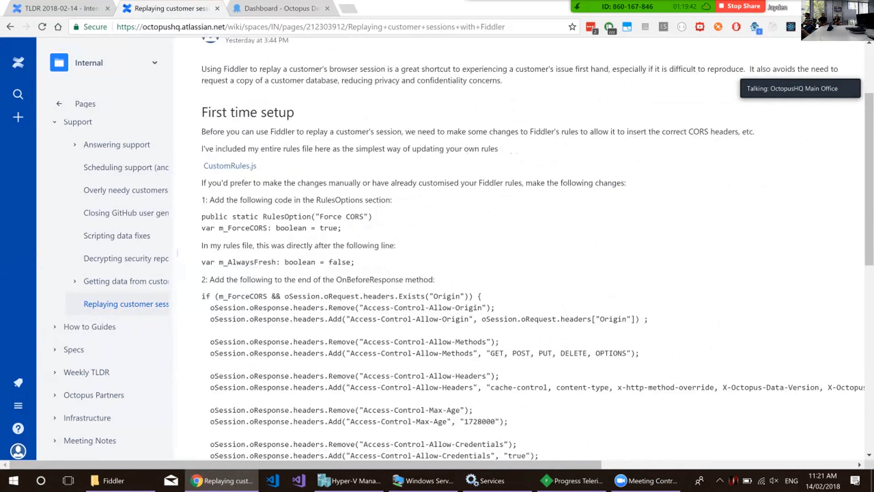
pyautogui.click(248, 253)
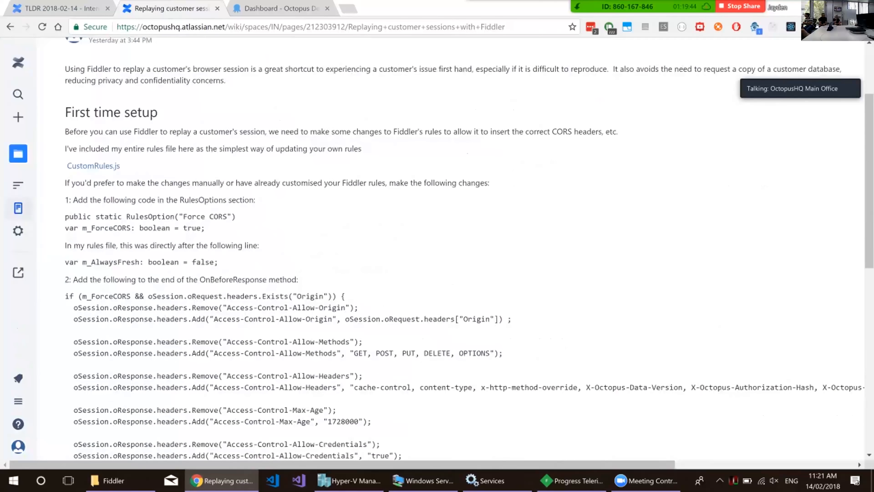
pyautogui.scroll(-4, 468, 248)
pyautogui.scroll(-4, 468, 248)
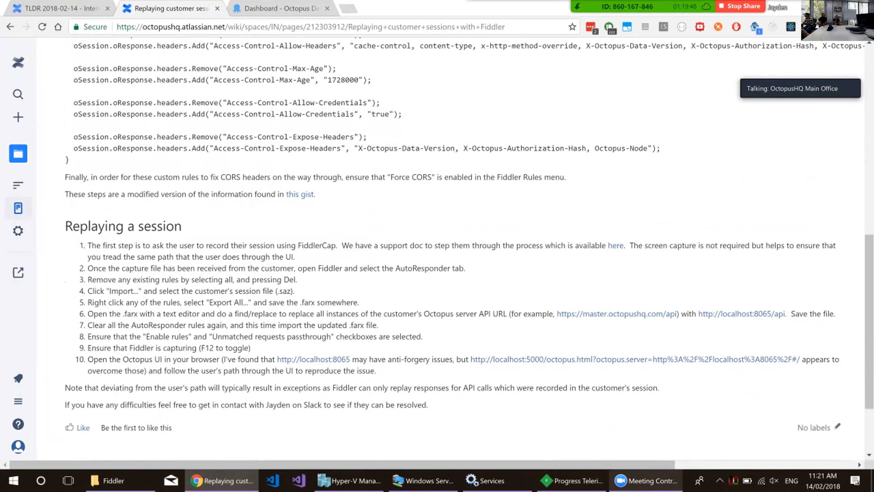
# Switch to Fiddler and check whether the Force CORS rule is enabled.
pyautogui.click(571, 480)
pyautogui.click(49, 19)
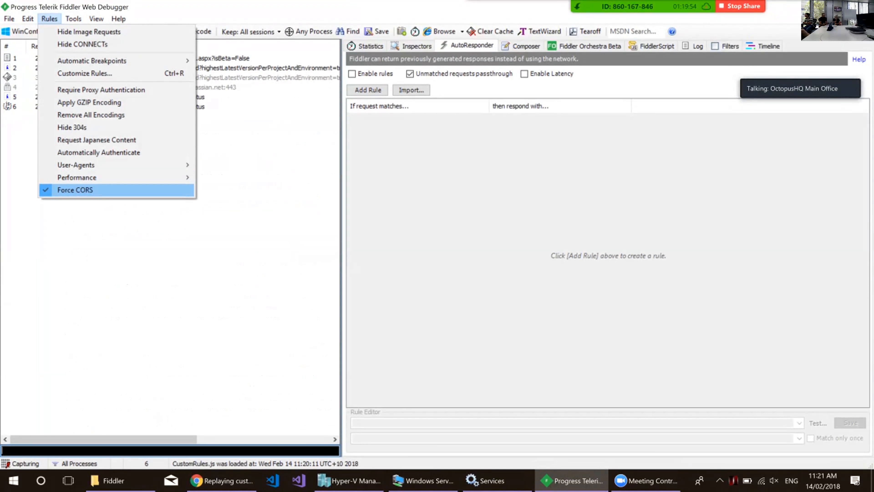
pyautogui.moveTo(104, 440); pyautogui.dragTo(238, 440)
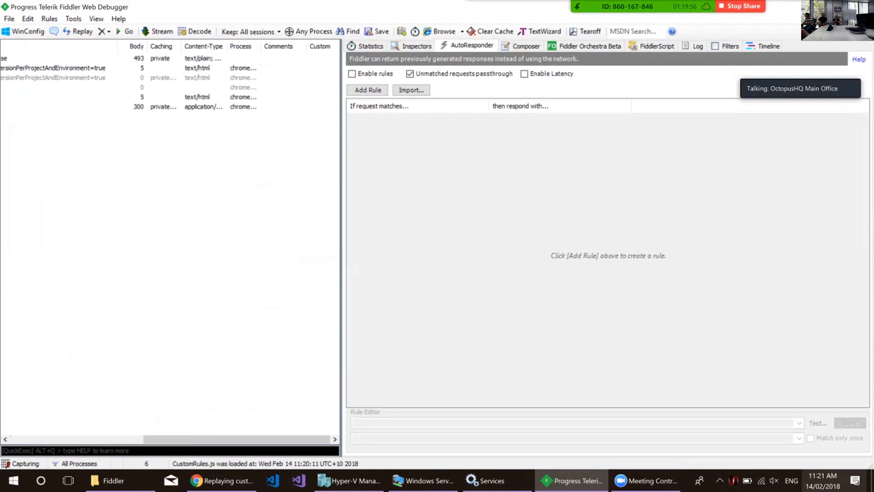
# Switch to Chrome and reload the local Octopus dashboard.
pyautogui.click(222, 480)
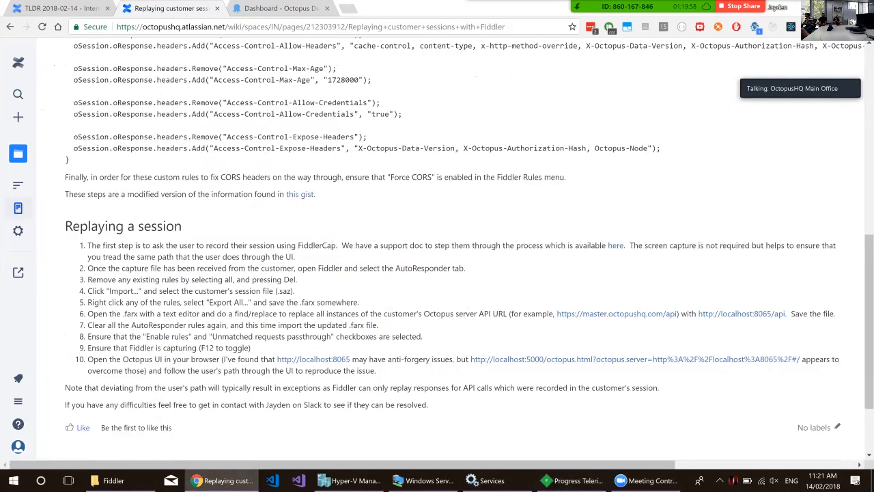
pyautogui.click(283, 10)
pyautogui.press('F5')
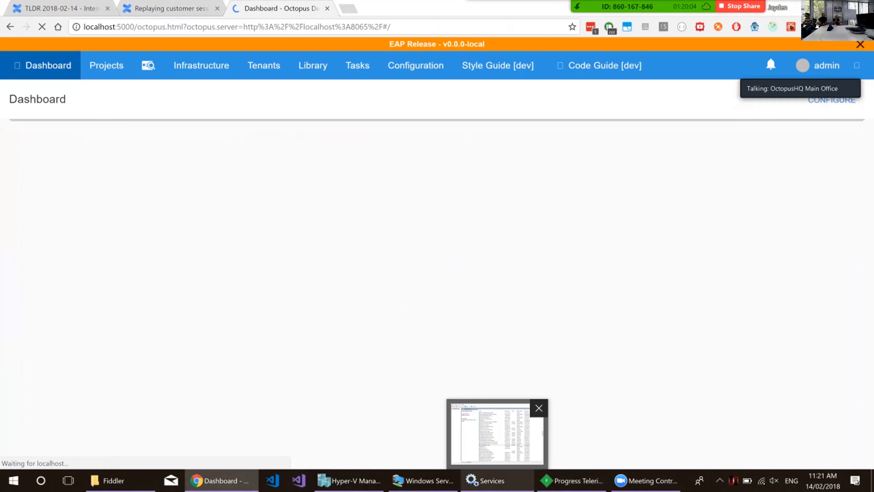
# Stop the "OctopusDeploy: master" Windows service and reload the Octopus dashboard in Chrome.
pyautogui.click(497, 480)
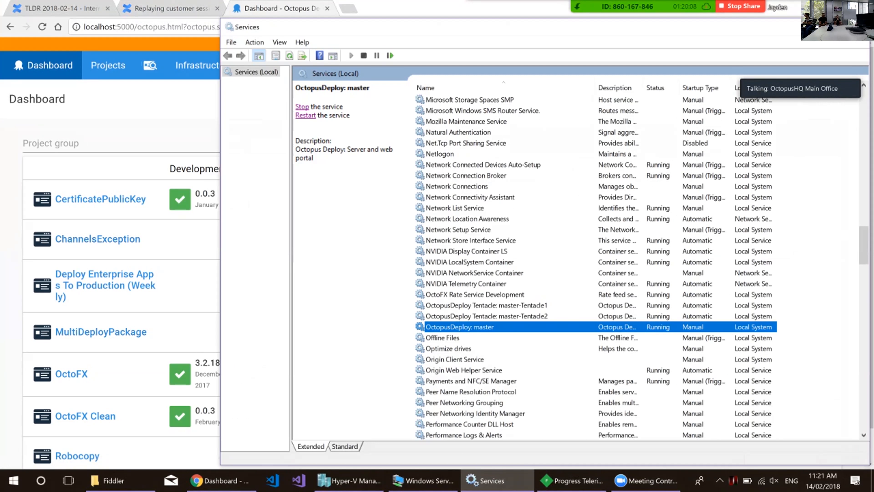
pyautogui.click(302, 107)
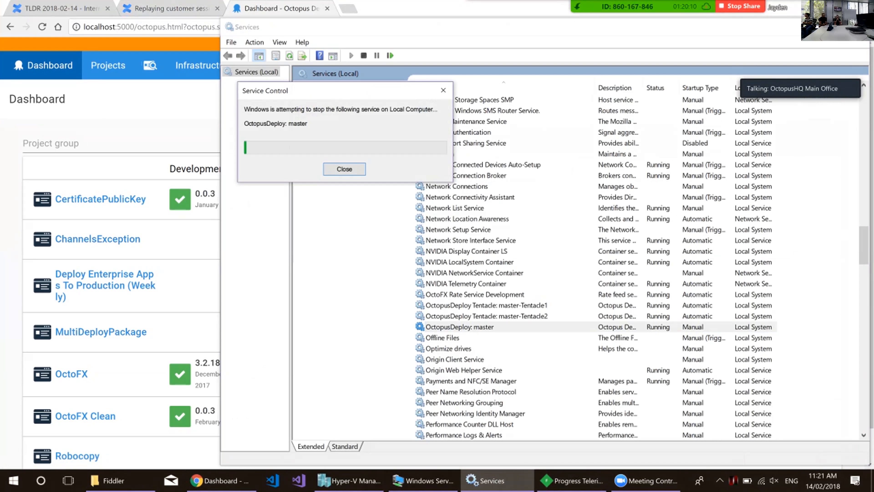
pyautogui.click(803, 27)
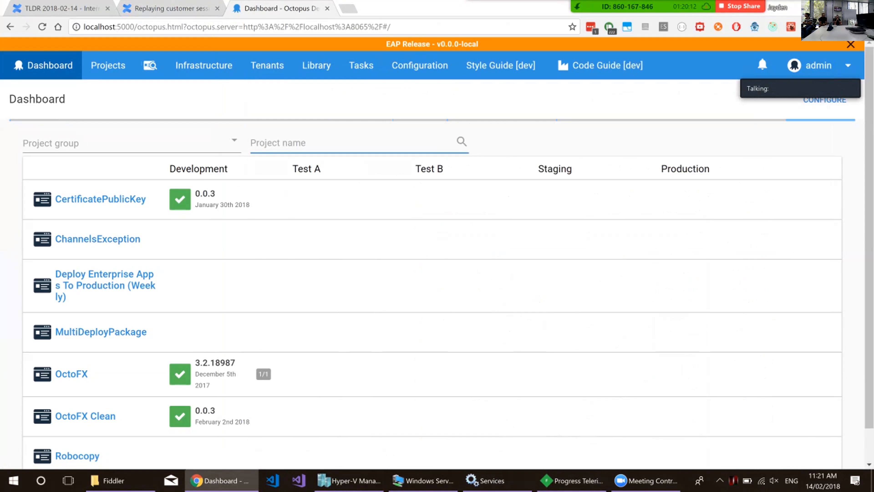
pyautogui.press('F5')
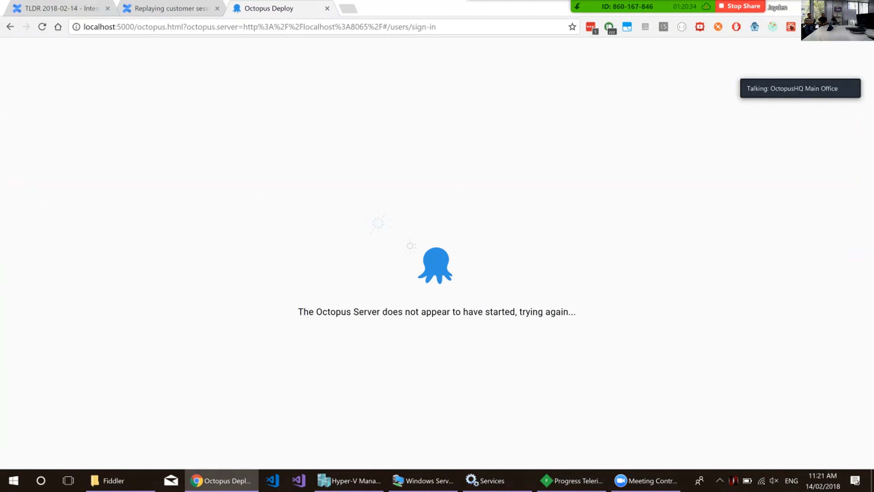
# Switch to the Windows Server 2012 R2 virtual machine and view the FiddlerCap Web Recorder's capture controls and options.
pyautogui.click(423, 480)
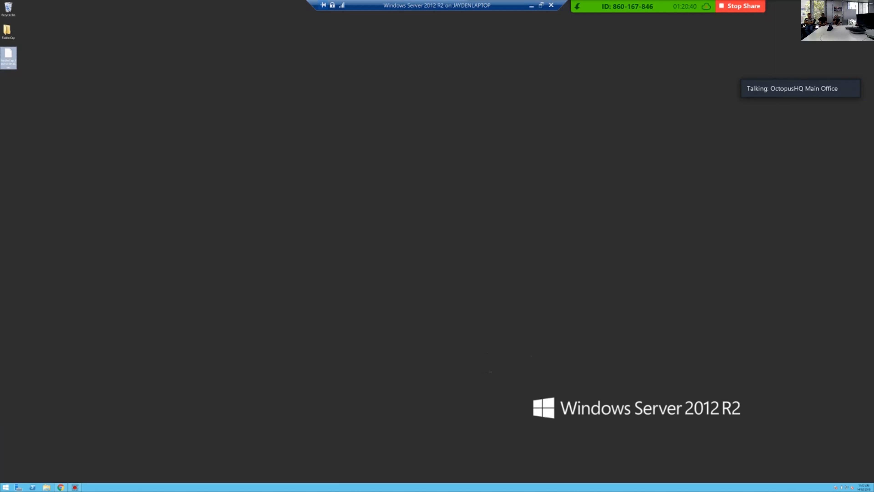
pyautogui.click(75, 487)
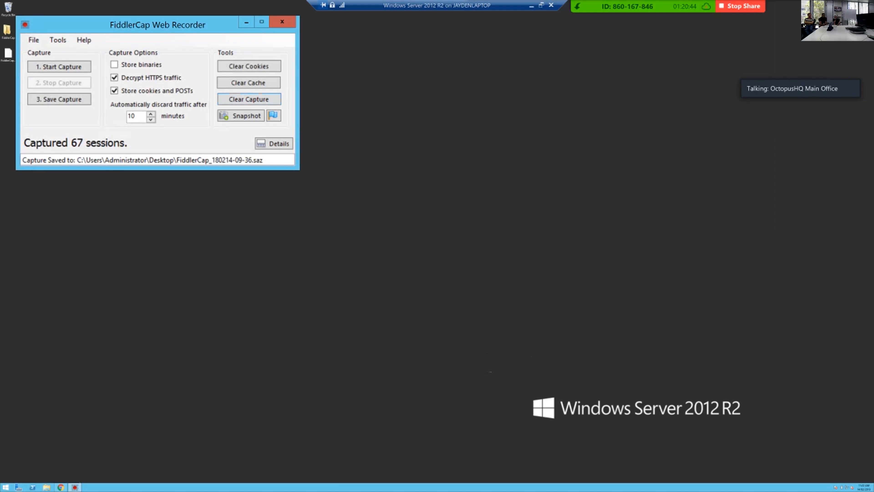
pyautogui.moveTo(220, 24); pyautogui.dragTo(242, 48)
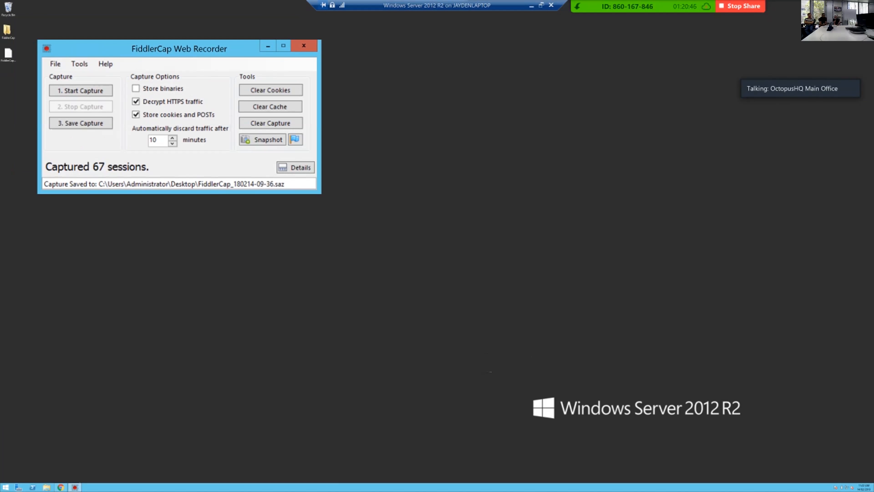
pyautogui.click(531, 5)
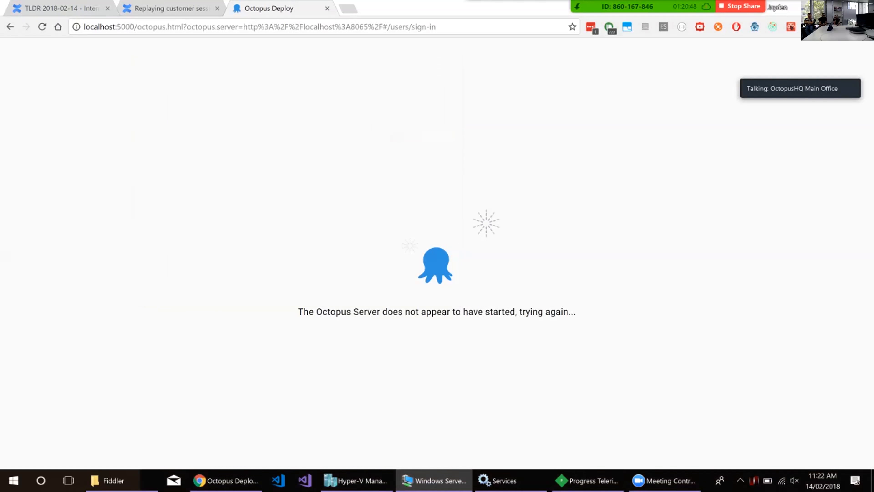
# Return to the replay guide and open its linked support document on recording a problem in the web browser.
pyautogui.hotkey('ctrl', 'shift', 'Tab')
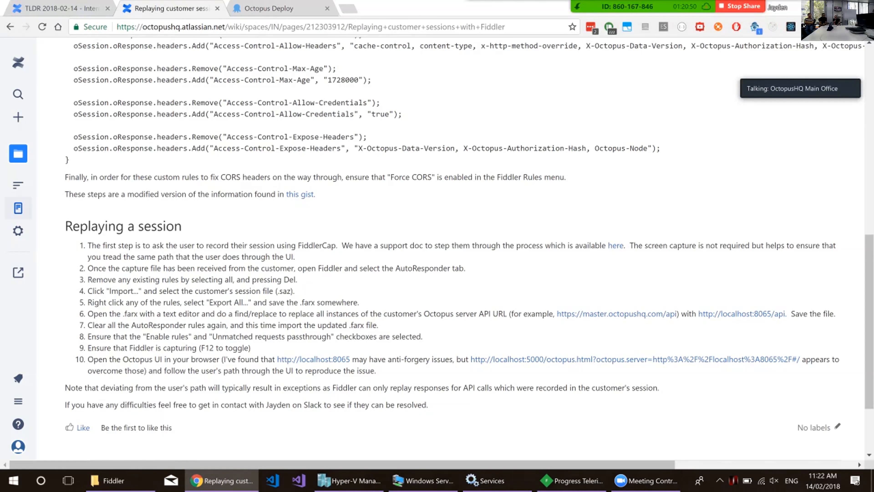
pyautogui.scroll(7, 438, 269)
pyautogui.scroll(-4, 437, 269)
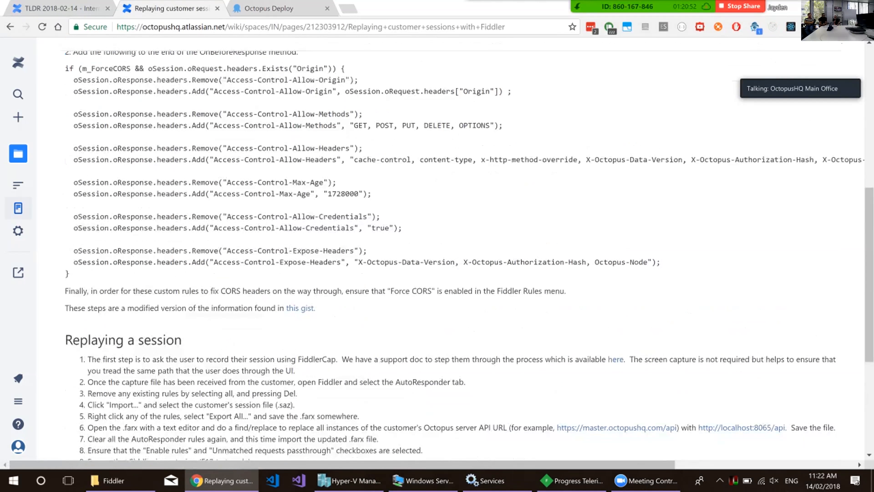
pyautogui.scroll(-5, 437, 269)
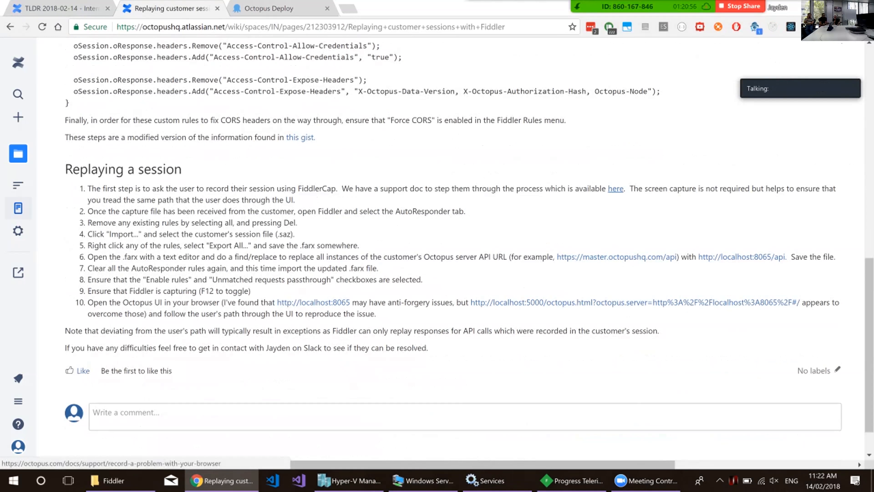
pyautogui.click(615, 188)
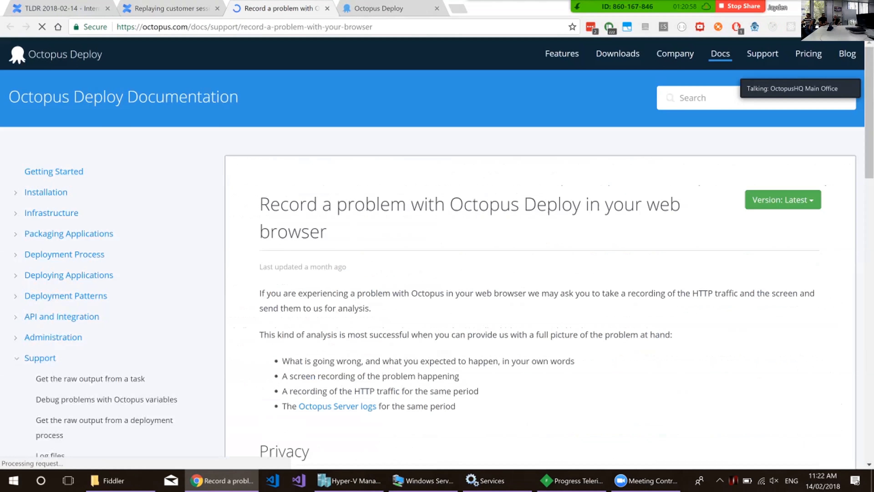
# Switch to the Windows Server 2012 R2 virtual machine and clear FiddlerCap's cache, cookies and previous capture.
pyautogui.scroll(-5, 437, 253)
pyautogui.scroll(-4, 540, 172)
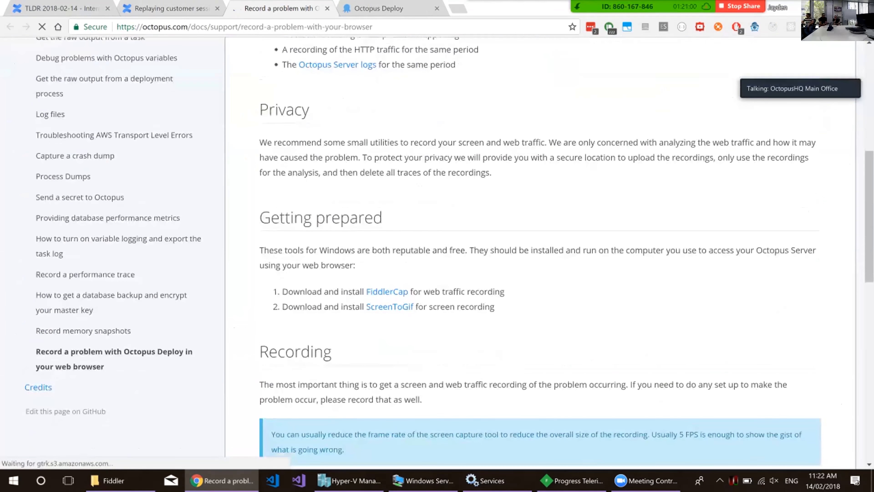
pyautogui.scroll(2, 540, 172)
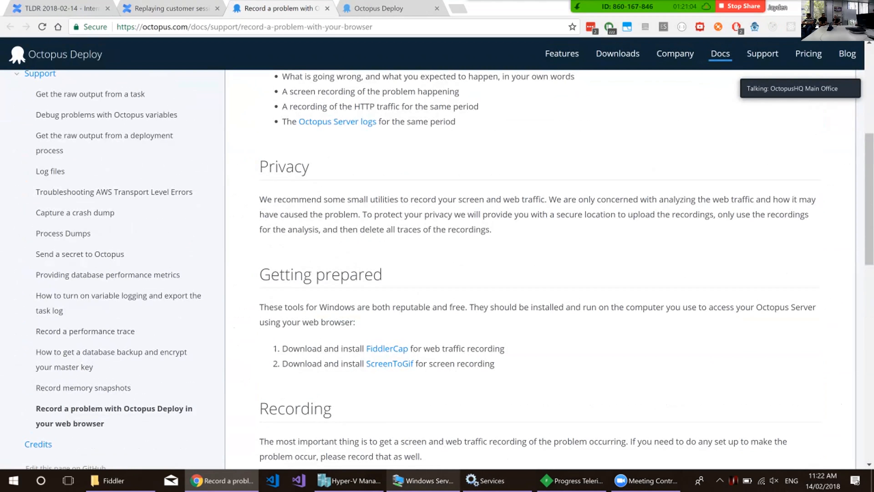
pyautogui.click(424, 481)
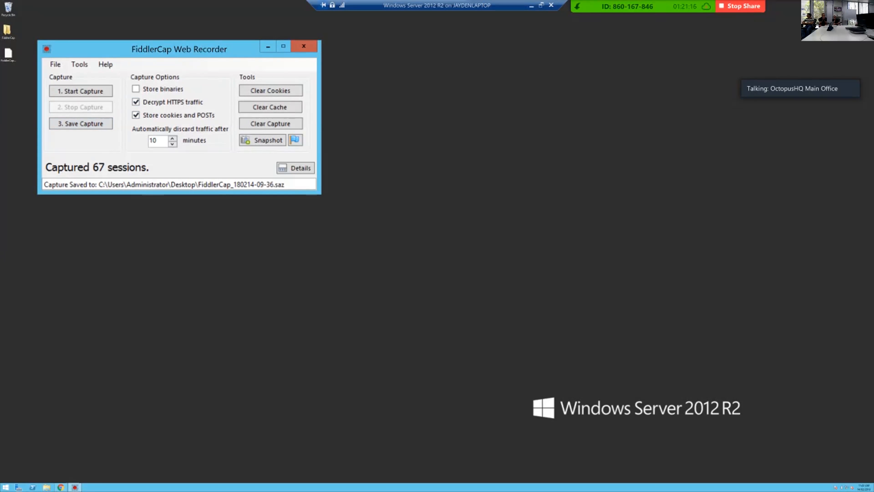
pyautogui.click(270, 106)
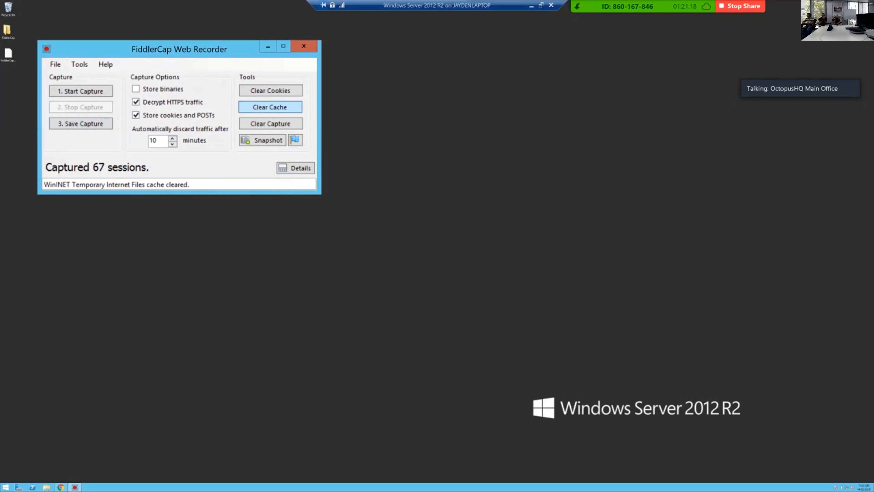
pyautogui.click(270, 90)
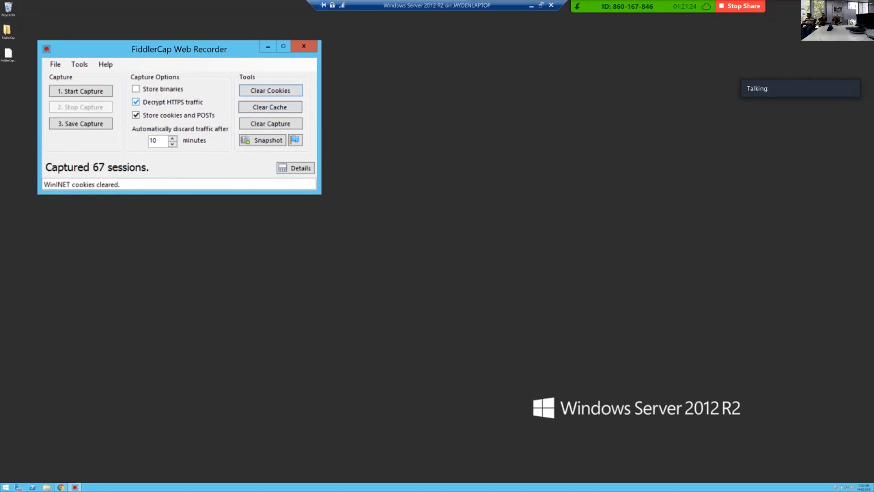
pyautogui.click(270, 123)
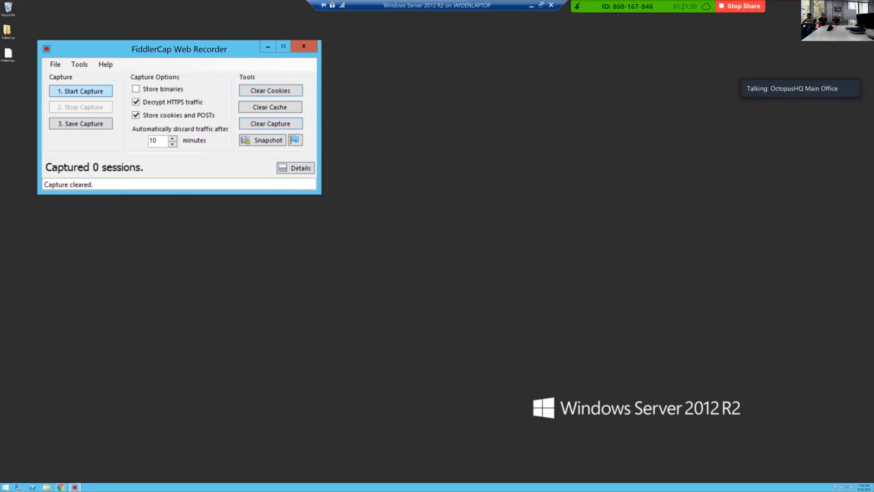
pyautogui.click(61, 487)
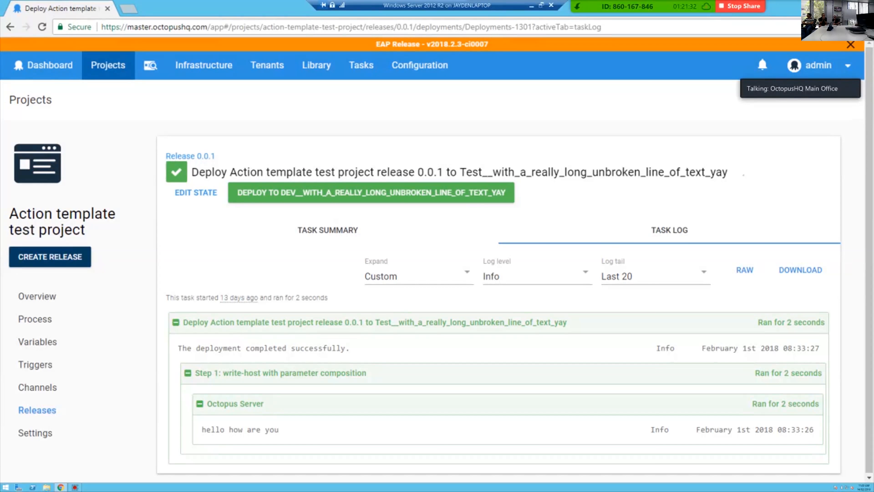
pyautogui.moveTo(208, 27); pyautogui.dragTo(101, 27)
pyautogui.hotkey('ctrl', 'c')
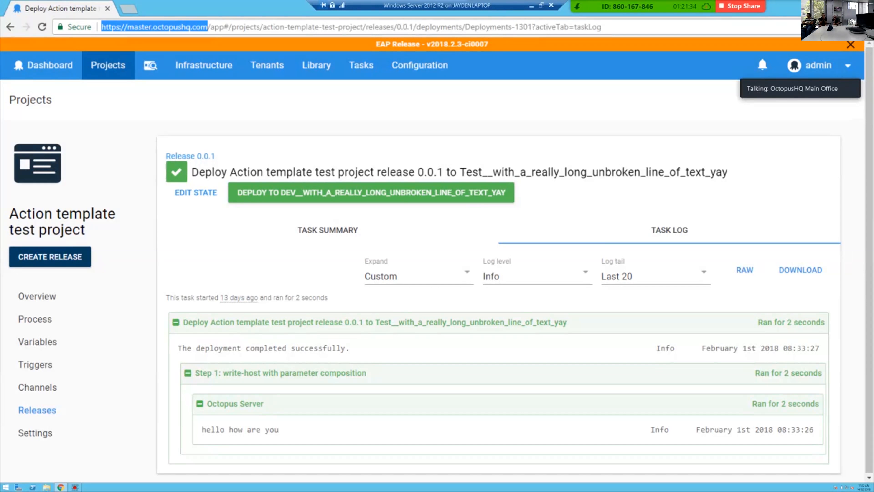
pyautogui.click(107, 9)
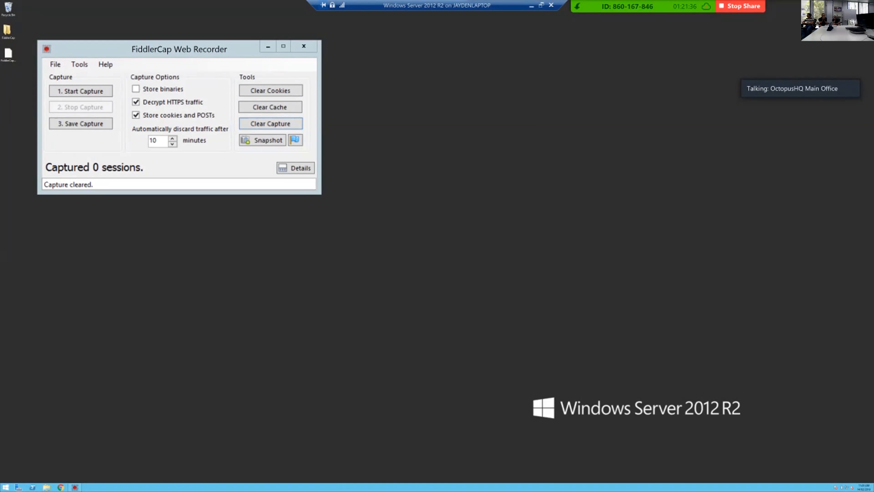
pyautogui.click(60, 487)
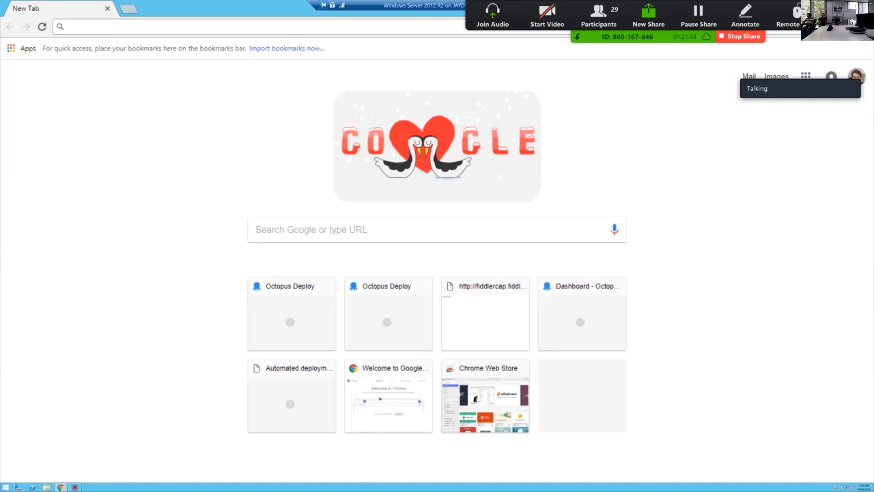
pyautogui.moveTo(220, 6); pyautogui.dragTo(193, 74)
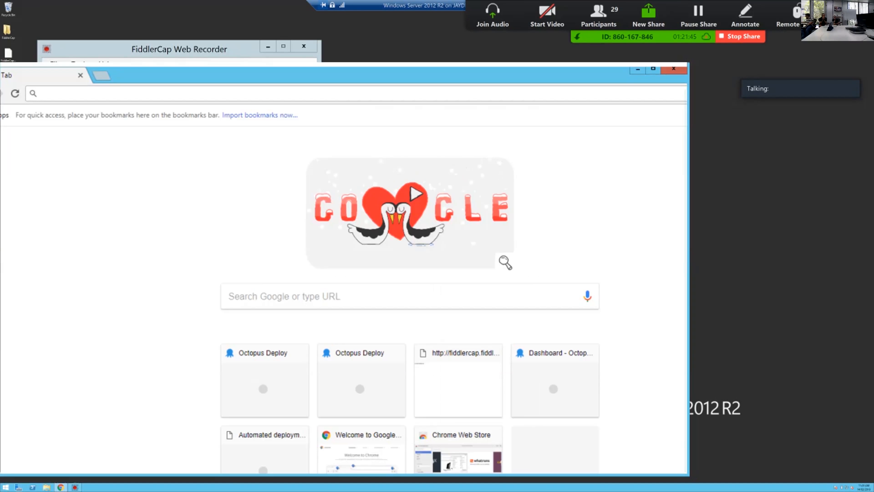
pyautogui.click(674, 69)
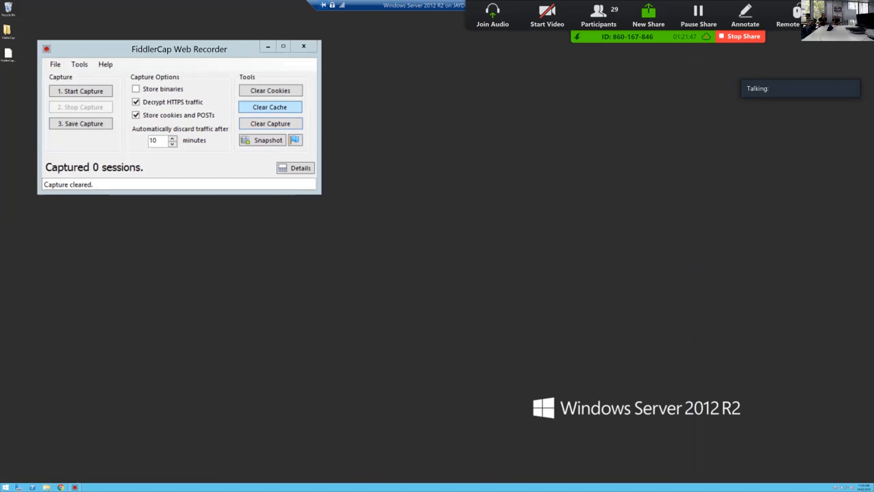
pyautogui.click(81, 92)
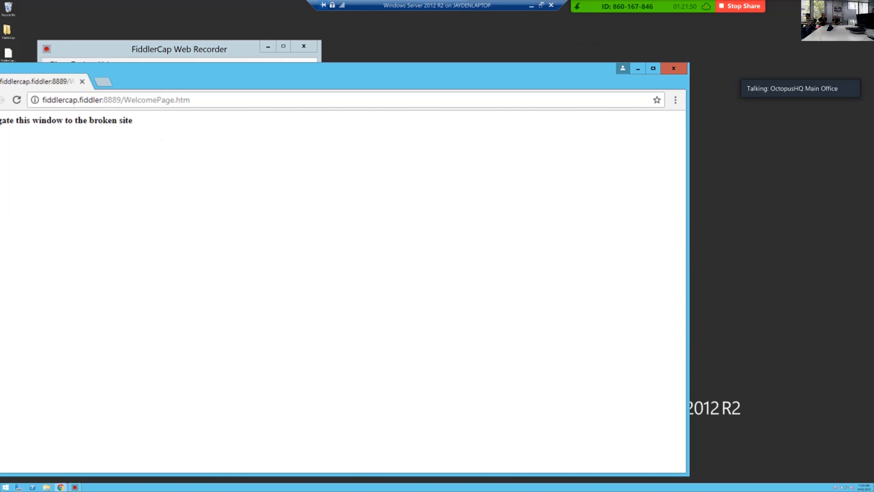
pyautogui.click(653, 68)
pyautogui.click(217, 27)
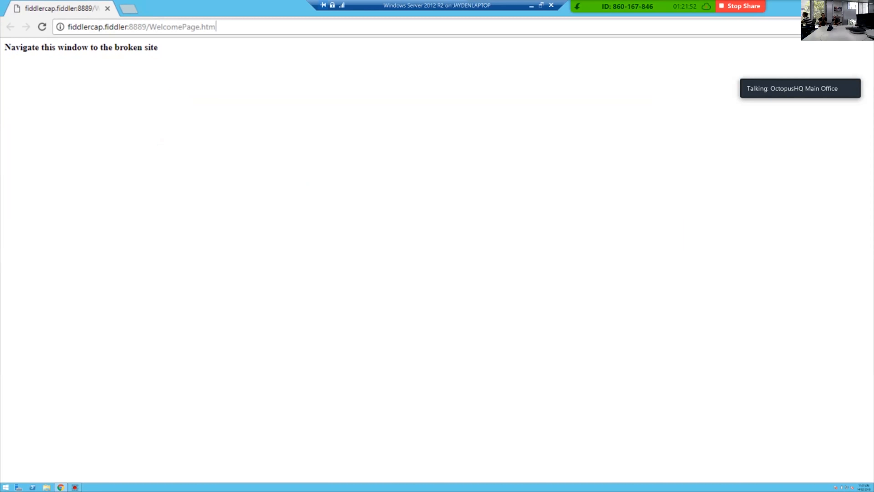
pyautogui.hotkey('ctrl', 'v')
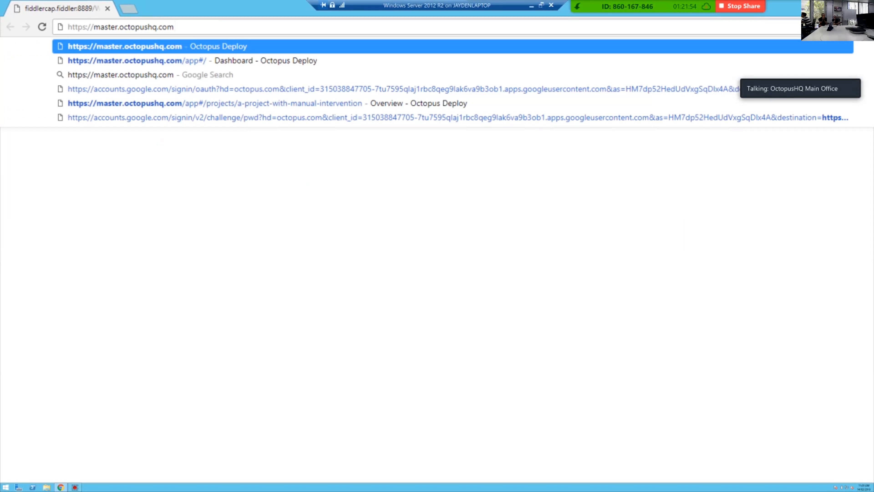
pyautogui.press('Return')
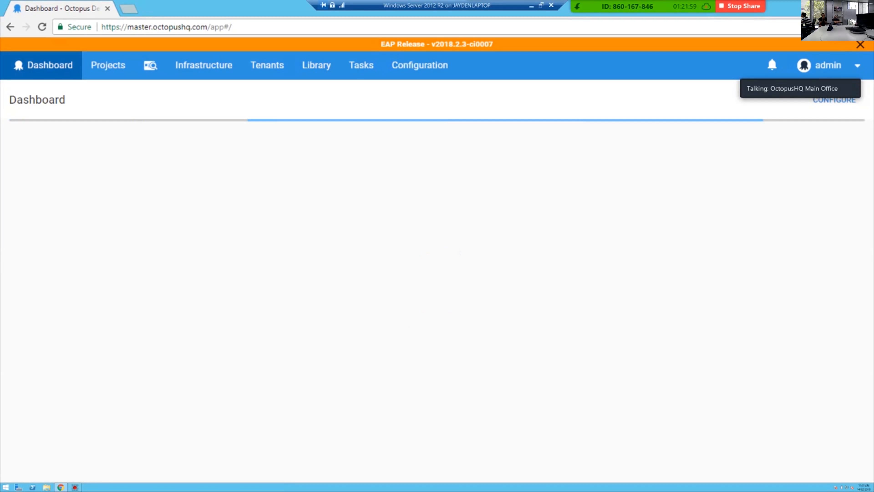
# Open the Action template test project's release 0.0.1 deployment to the Test environment and show its task log.
pyautogui.moveTo(668, 6)
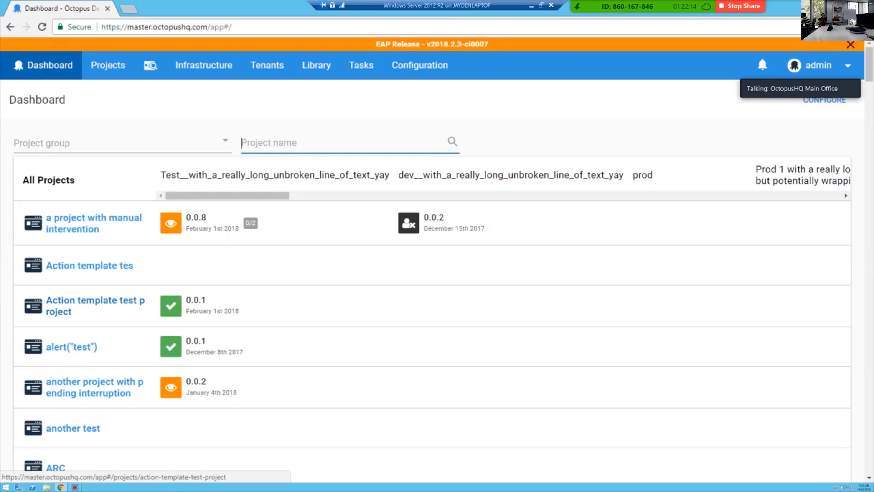
pyautogui.click(95, 305)
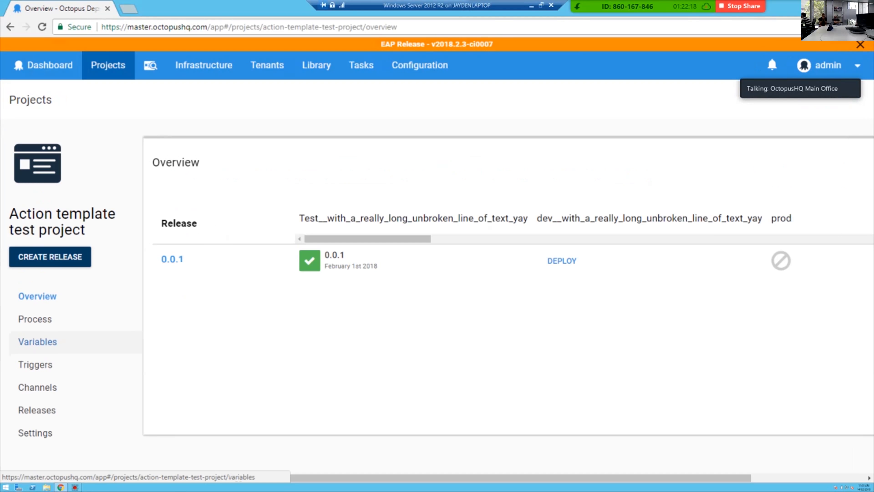
pyautogui.click(339, 260)
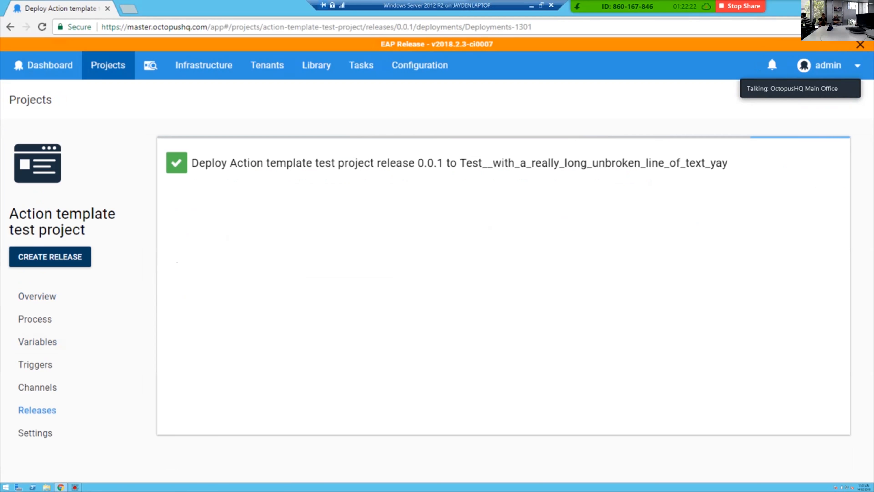
pyautogui.click(670, 230)
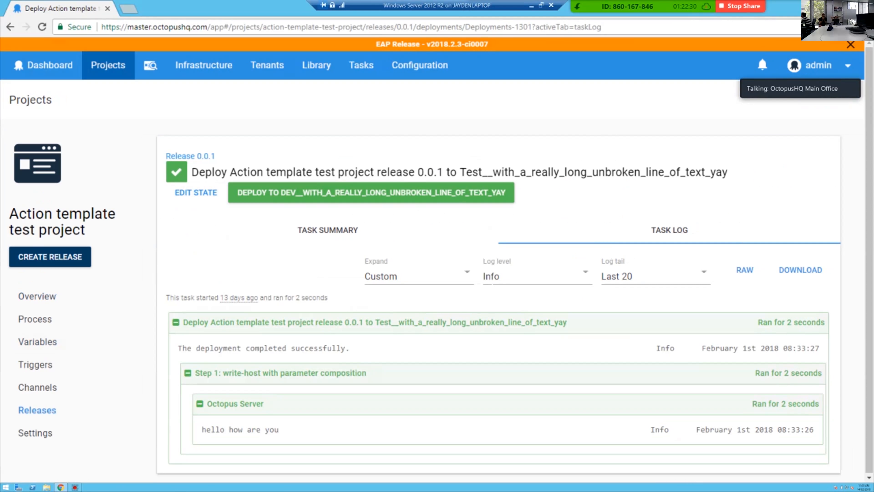
# Leave the browser, stop the FiddlerCap capture and save it to the desktop as FiddlerCap_180214-11-23.saz.
pyautogui.click(824, 5)
pyautogui.click(81, 107)
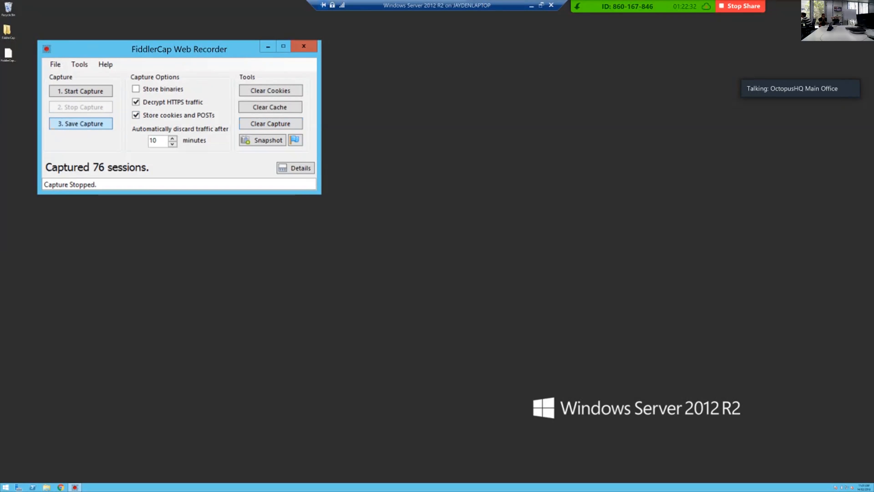
pyautogui.click(81, 124)
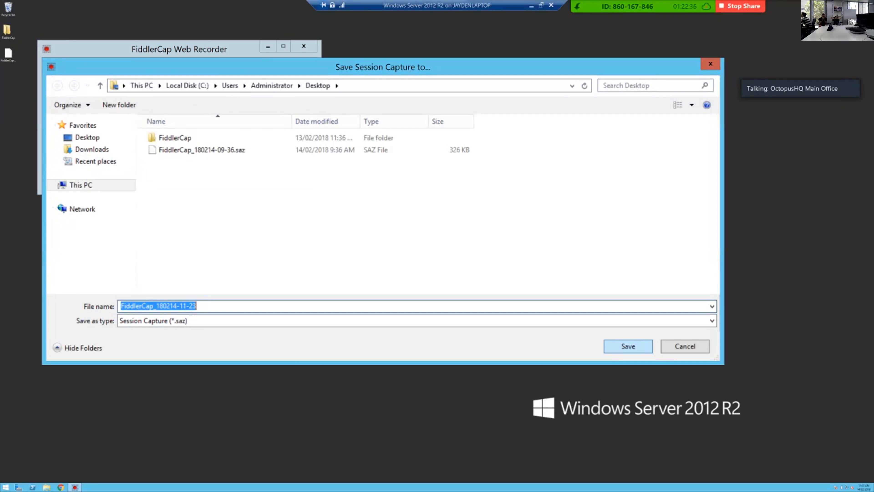
pyautogui.press('Return')
pyautogui.press('Return')
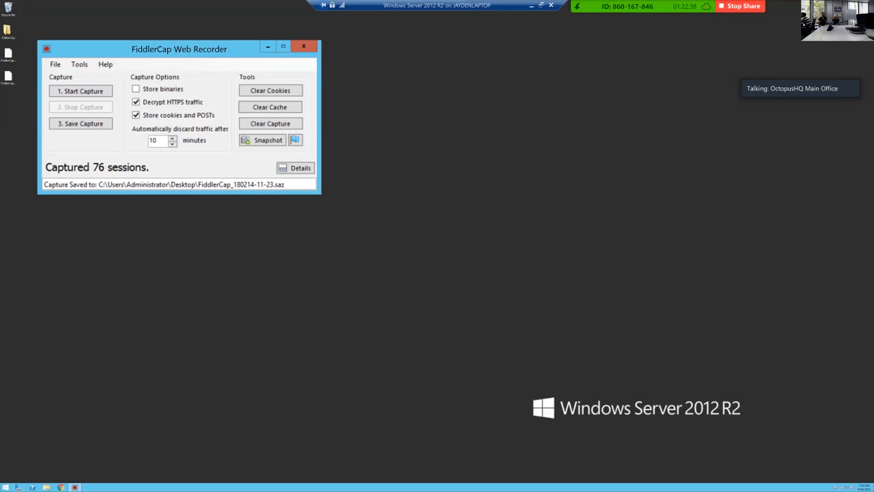
# Copy FiddlerCap_180214-11-23.saz from the virtual machine's desktop into the local Fiddler folder.
pyautogui.click(8, 77)
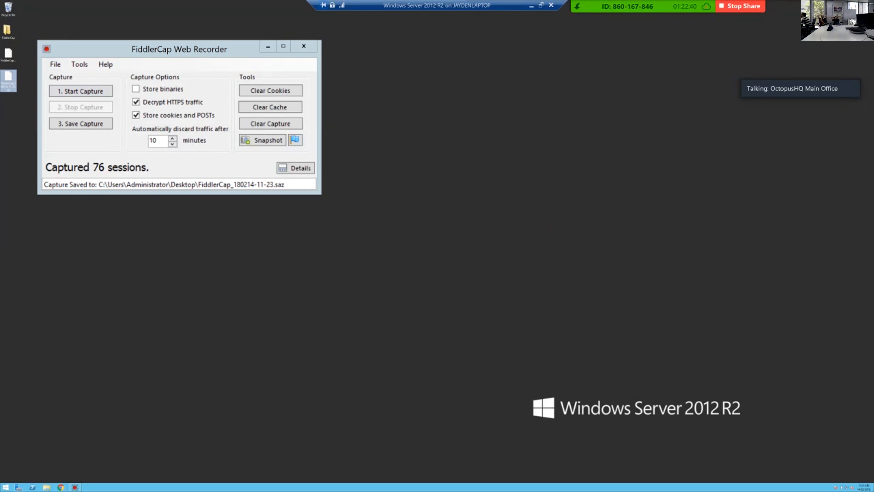
pyautogui.click(532, 5)
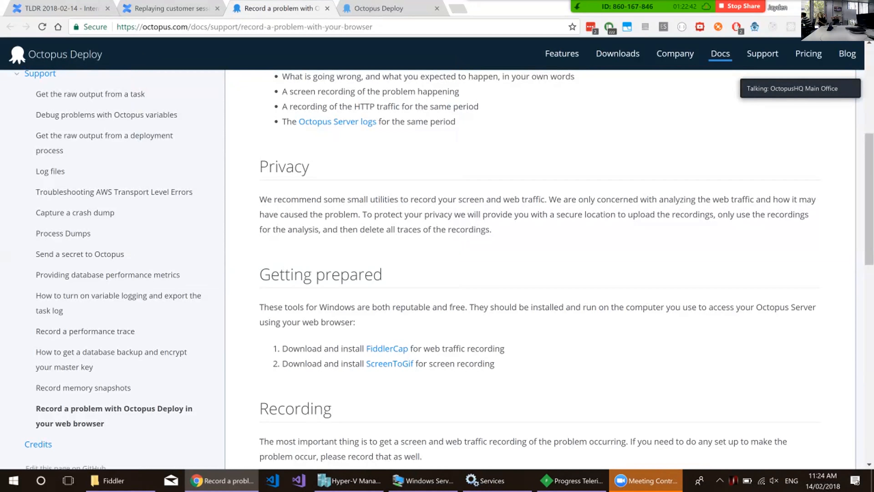
pyautogui.click(113, 480)
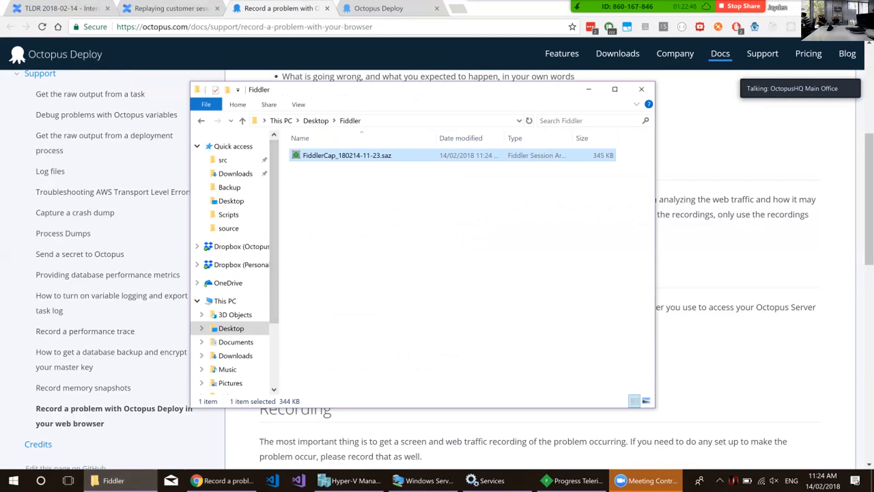
# Switch to Progress Telerik Fiddler, remove all captured sessions and turn off traffic capturing.
pyautogui.press('super')
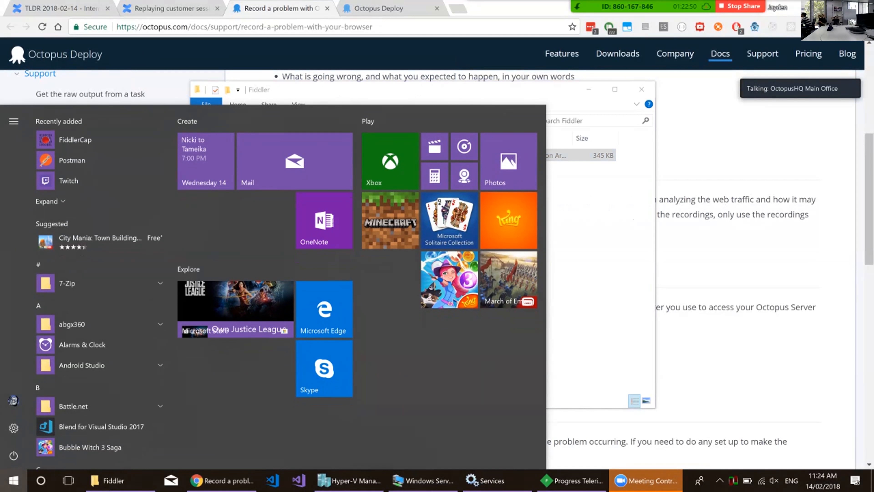
pyautogui.click(571, 480)
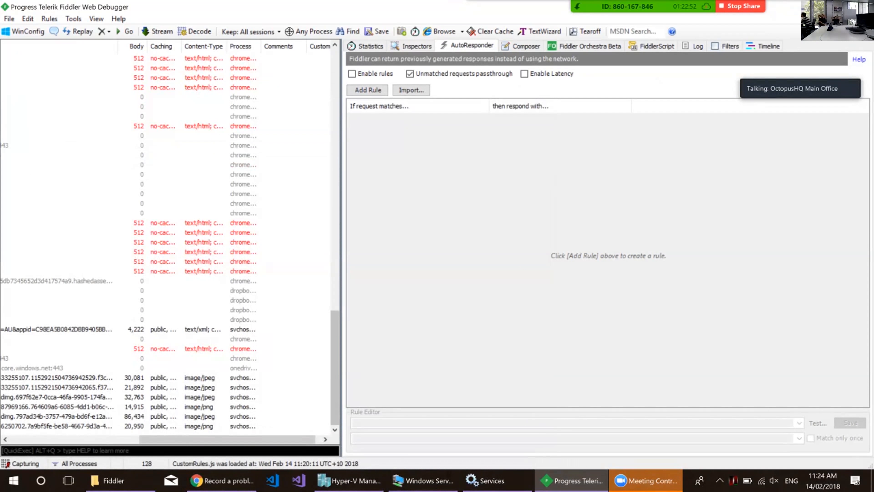
pyautogui.moveTo(227, 440); pyautogui.dragTo(98, 439)
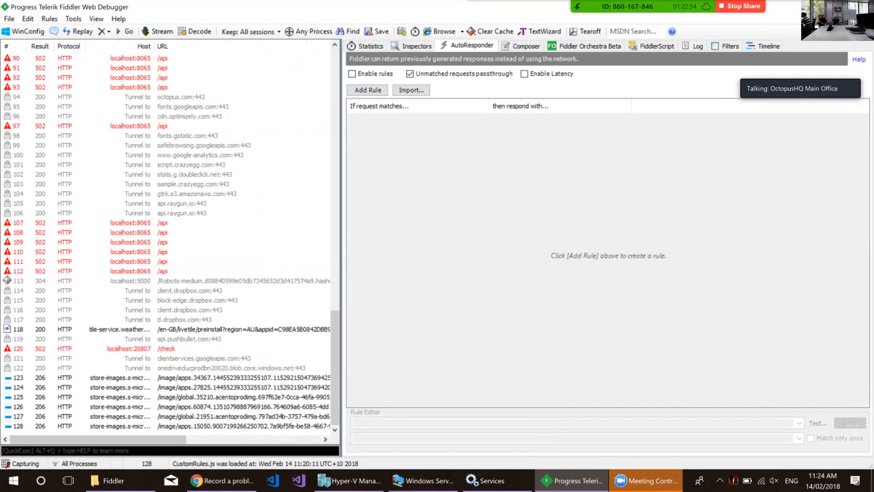
pyautogui.click(109, 31)
pyautogui.click(133, 44)
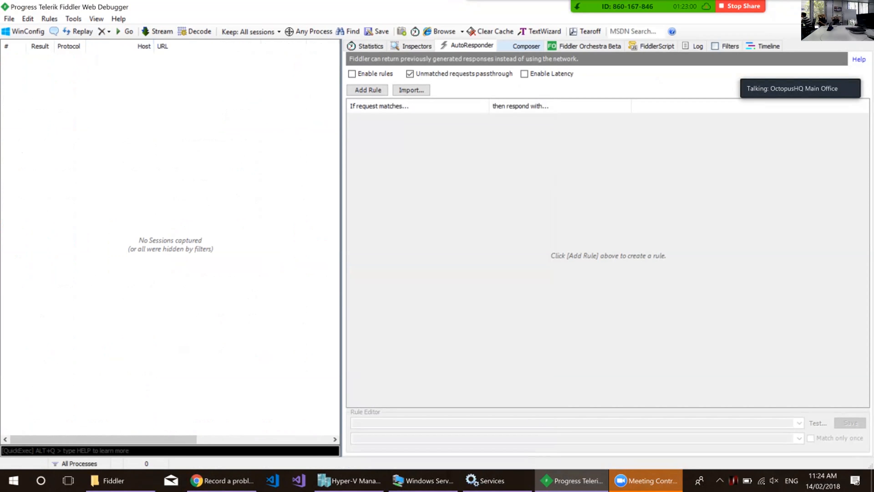
# Import FiddlerCap_180214-11-23.saz from the desktop's Fiddler folder into the AutoResponder and enable its rules.
pyautogui.click(411, 90)
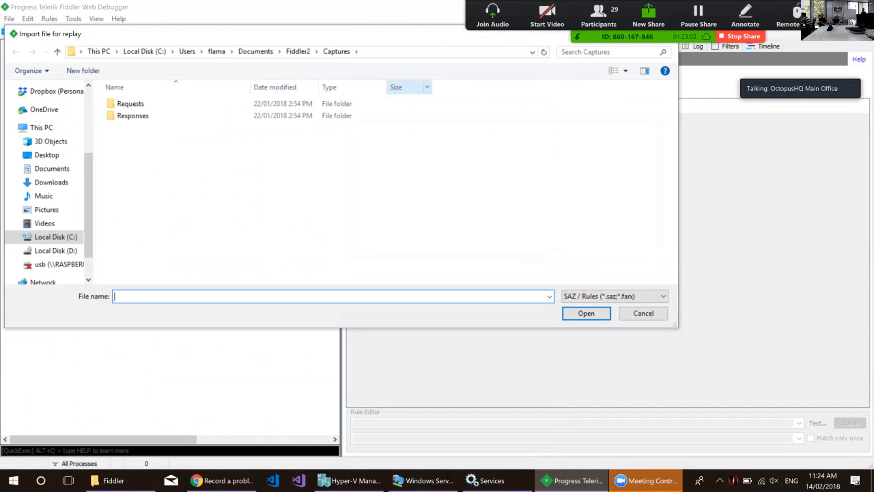
pyautogui.scroll(3, 52, 110)
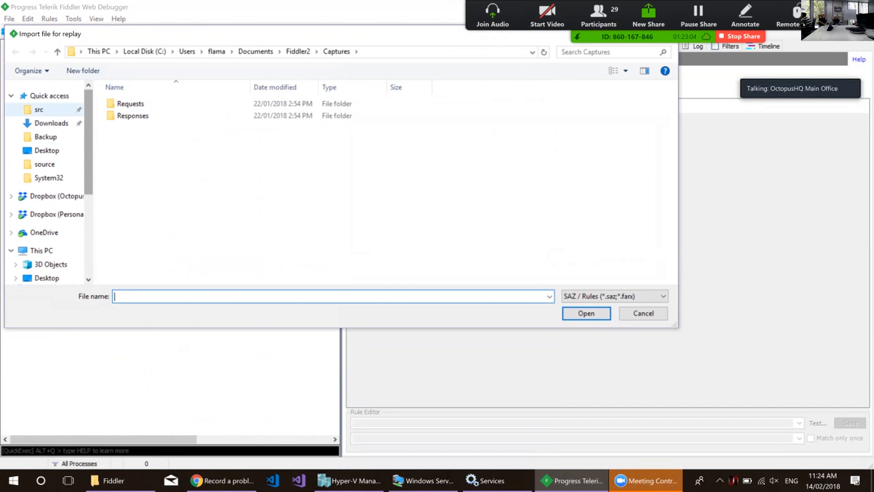
pyautogui.click(47, 151)
pyautogui.doubleClick(134, 116)
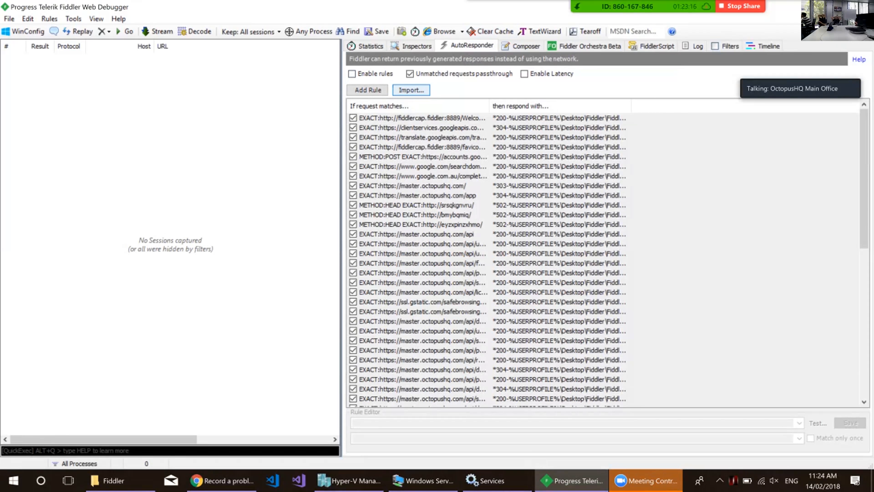
pyautogui.click(352, 74)
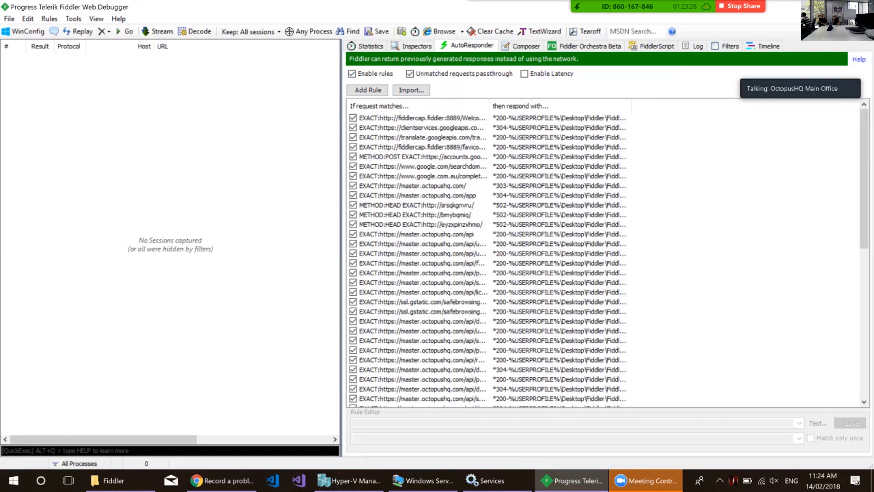
# Export all AutoResponder rules as an AutoResponder ruleset named Demo in the desktop's Fiddler folder.
pyautogui.click(458, 215)
pyautogui.rightClick(457, 234)
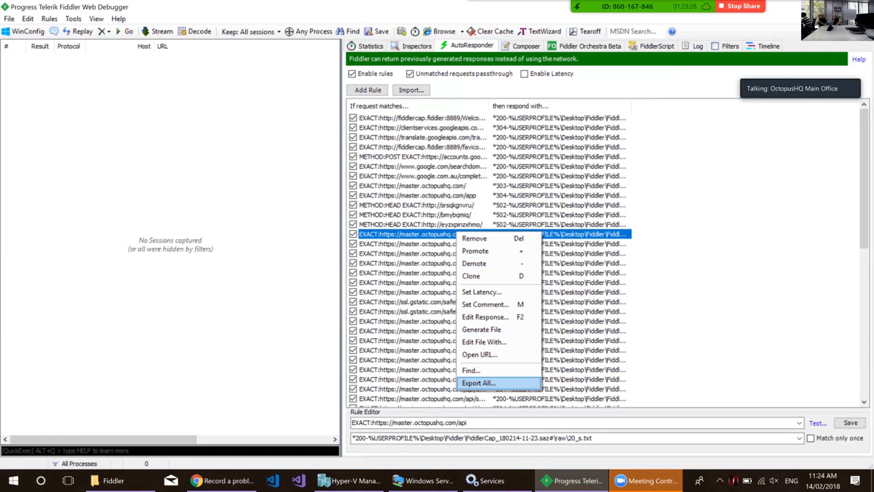
pyautogui.click(478, 382)
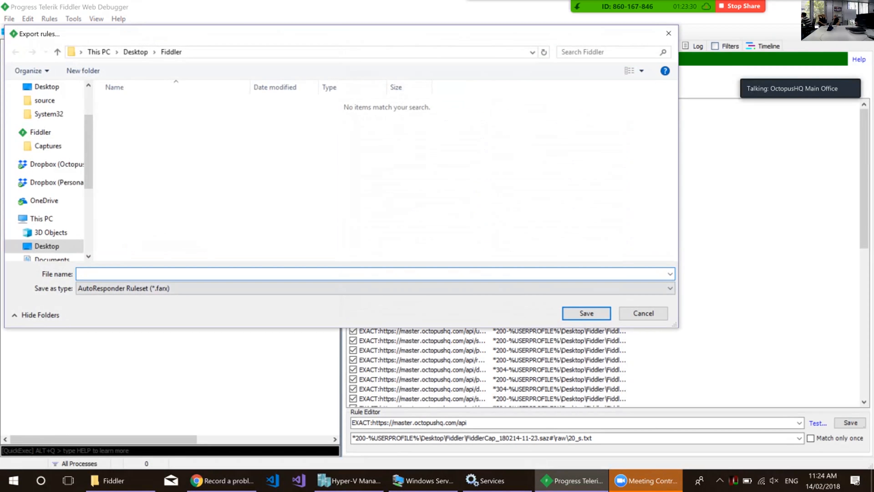
pyautogui.write('Demo')
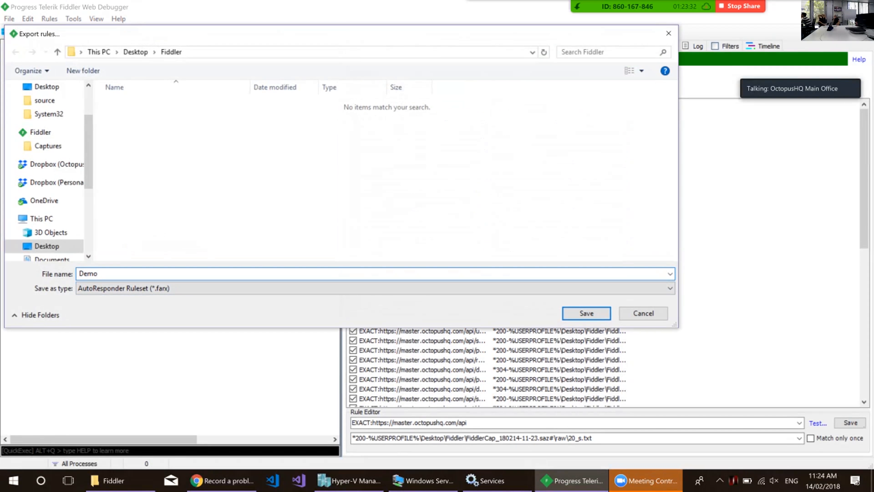
pyautogui.click(586, 313)
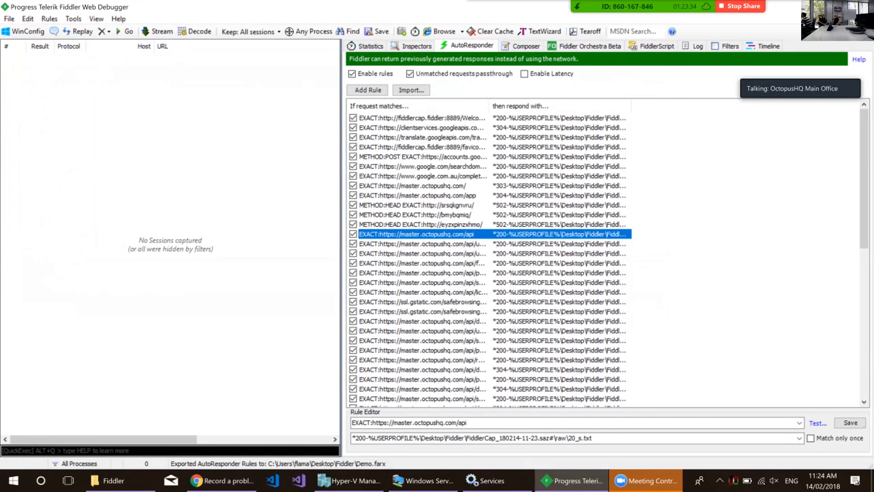
# Open the exported Demo.farx from the desktop's Fiddler folder in Visual Studio Code.
pyautogui.click(121, 480)
pyautogui.click(319, 155)
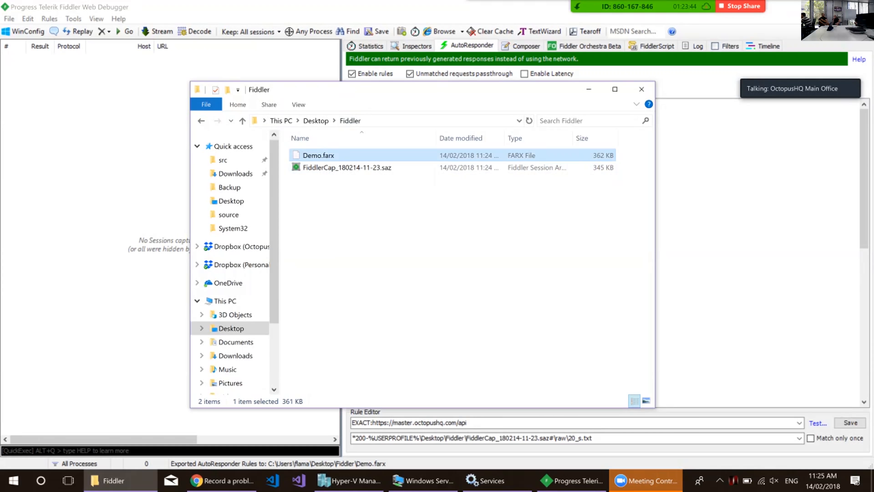
pyautogui.click(589, 90)
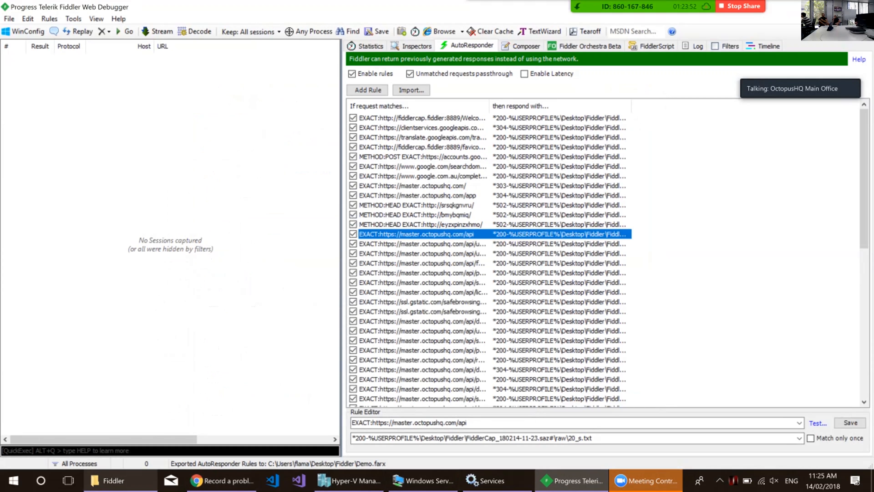
pyautogui.click(113, 480)
pyautogui.rightClick(321, 155)
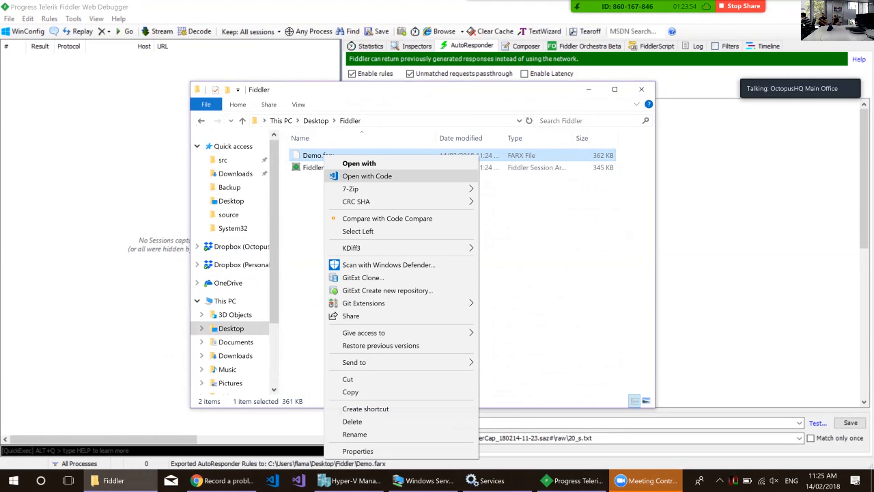
pyautogui.click(368, 176)
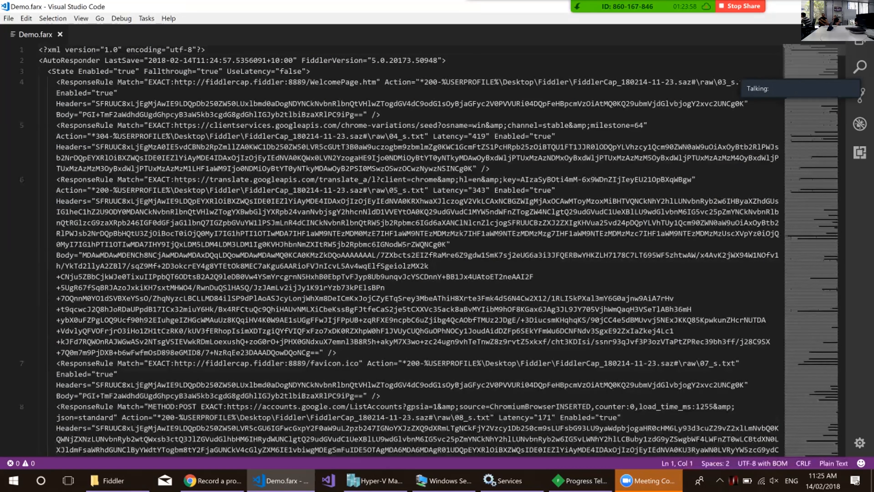
pyautogui.scroll(-12, 409, 250)
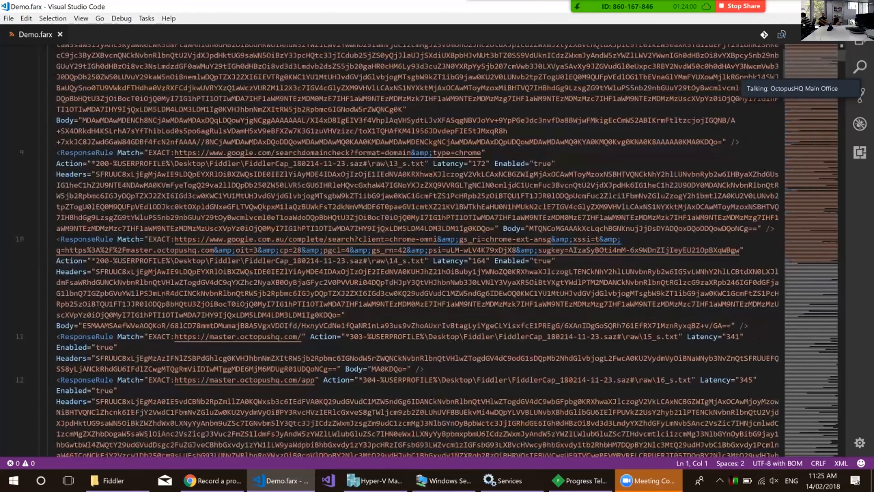
pyautogui.moveTo(175, 337); pyautogui.dragTo(302, 336)
pyautogui.click(121, 390)
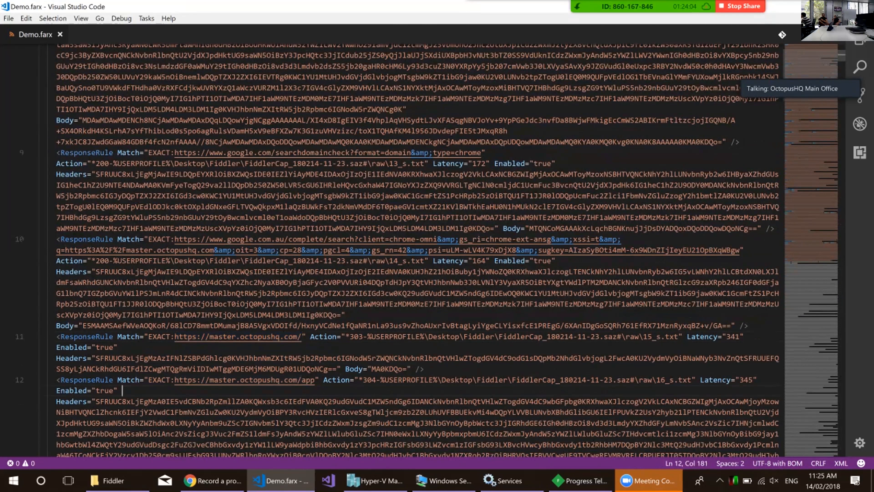
pyautogui.scroll(-12, 417, 250)
pyautogui.scroll(-8, 417, 250)
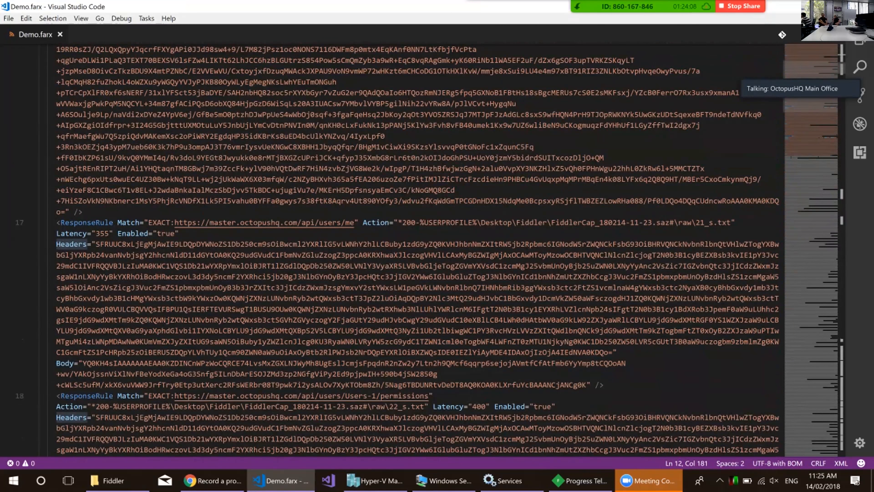
pyautogui.moveTo(175, 223); pyautogui.dragTo(314, 222)
pyautogui.hotkey('ctrl', 'c')
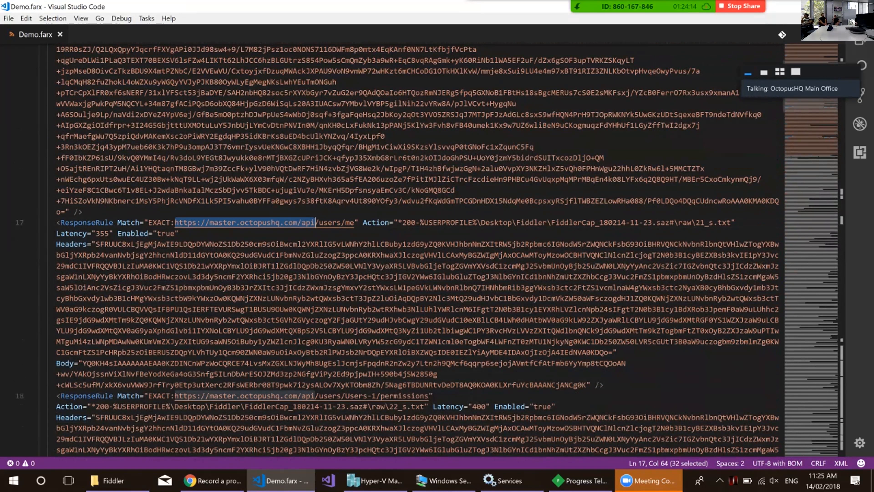
pyautogui.hotkey('ctrl', 'f')
pyautogui.hotkey('ctrl', 'h')
pyautogui.hotkey('ctrl', 'v')
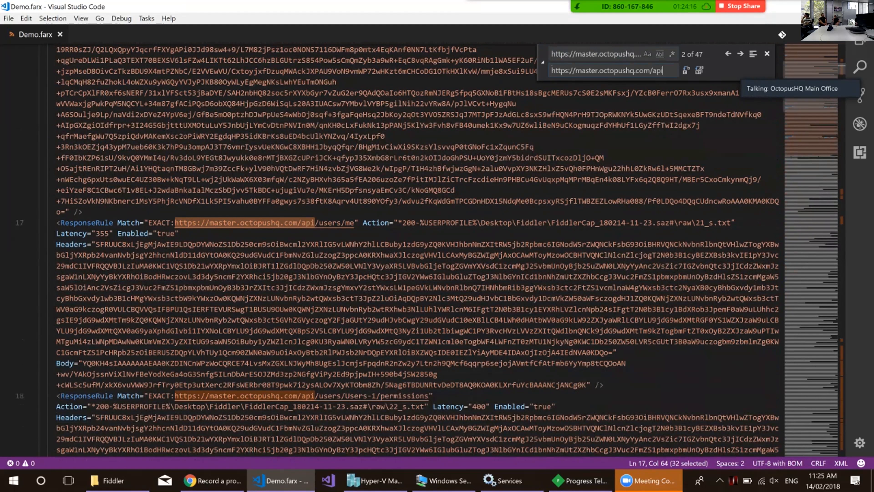
pyautogui.press('BackSpace')
pyautogui.moveTo(579, 71); pyautogui.dragTo(647, 70)
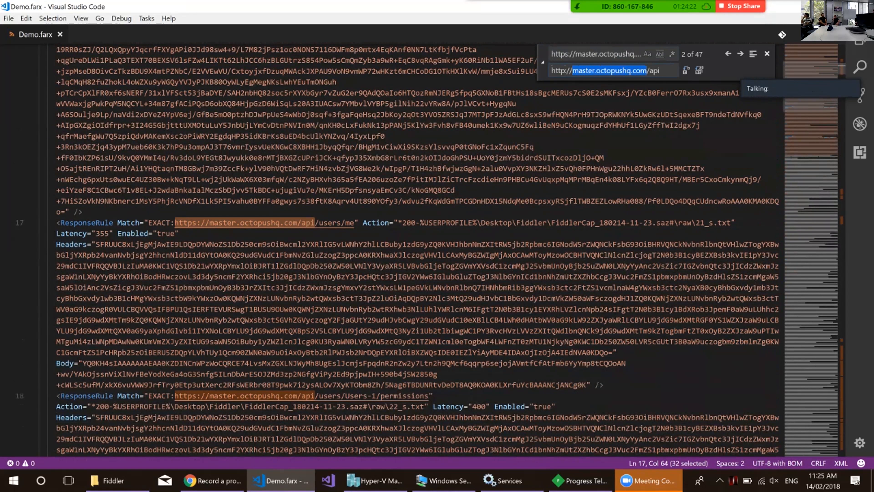
pyautogui.write('localhost')
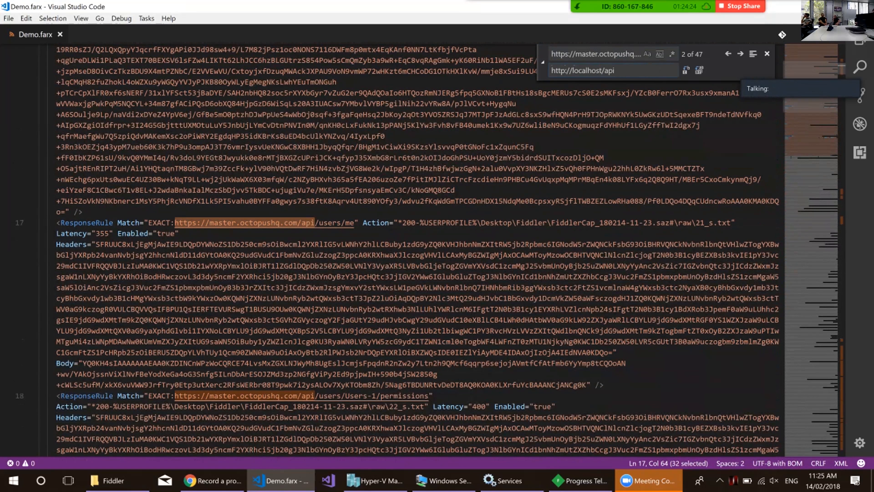
pyautogui.write('65')
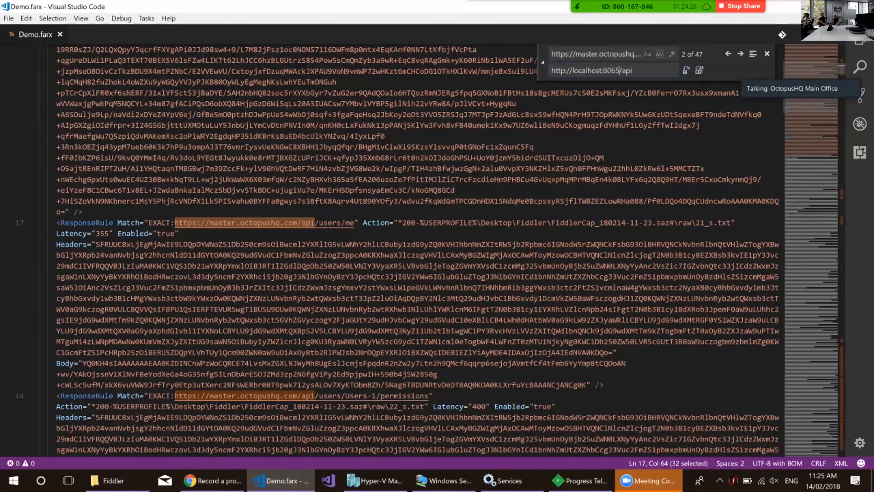
pyautogui.click(699, 71)
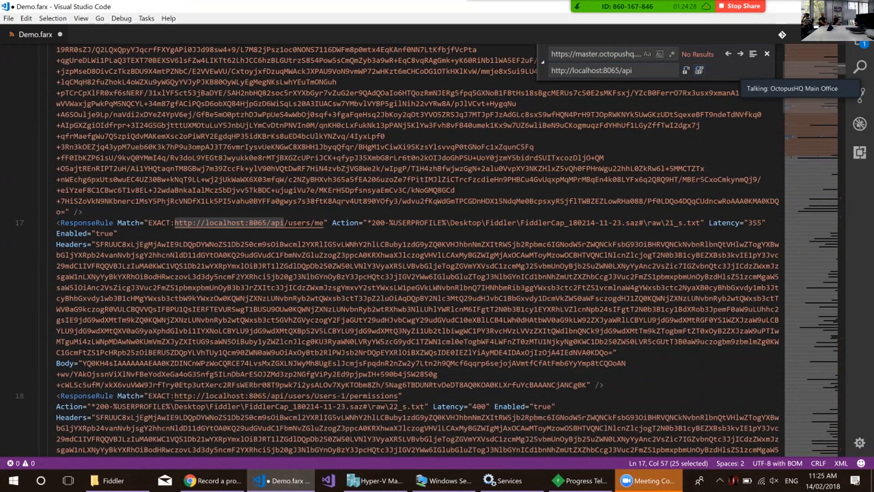
pyautogui.click(504, 201)
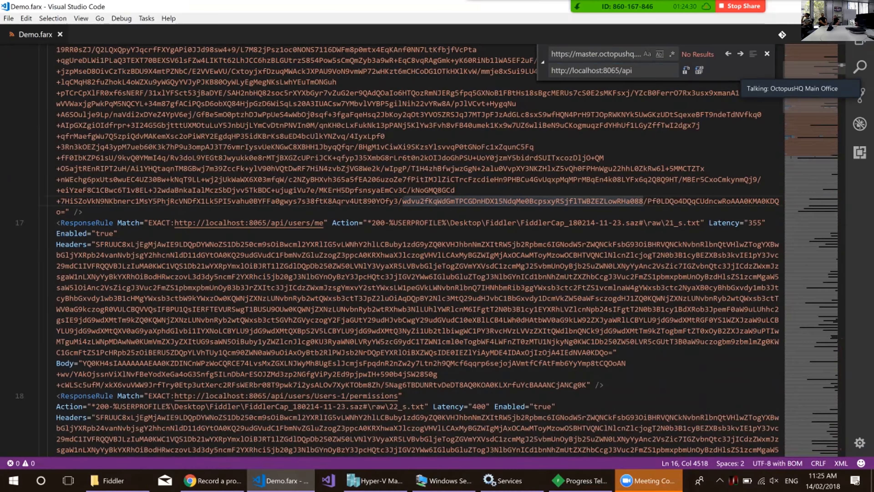
# Switch to Progress Telerik Fiddler and remove all existing AutoResponder rules.
pyautogui.click(582, 481)
pyautogui.click(420, 225)
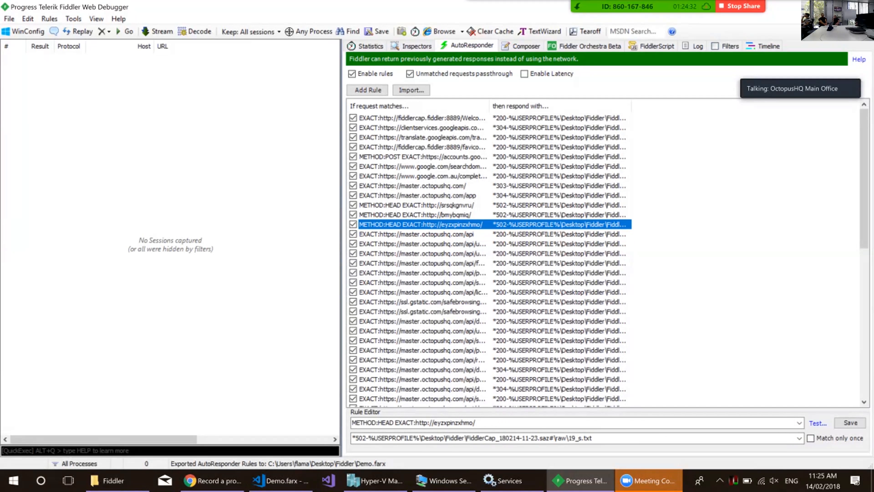
pyautogui.hotkey('ctrl', 'a')
pyautogui.rightClick(427, 223)
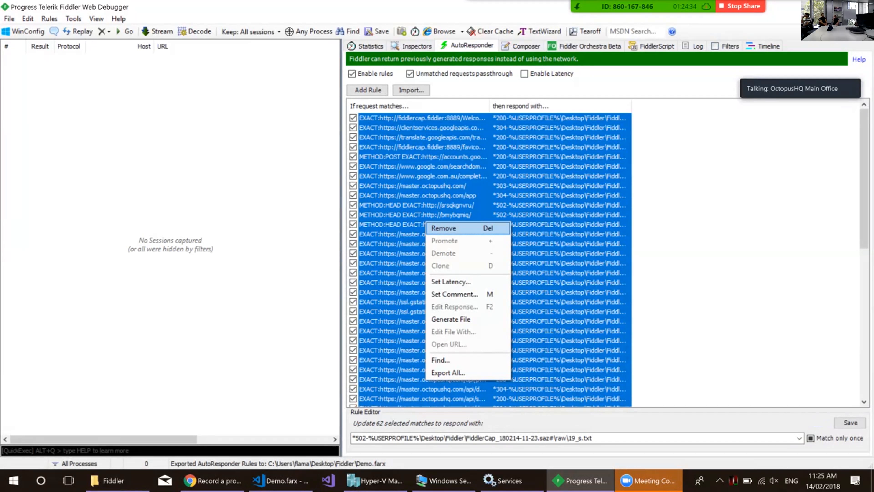
pyautogui.click(448, 228)
# Import the edited Demo.farx from the desktop's Fiddler folder into the AutoResponder and turn traffic capturing on.
pyautogui.click(411, 90)
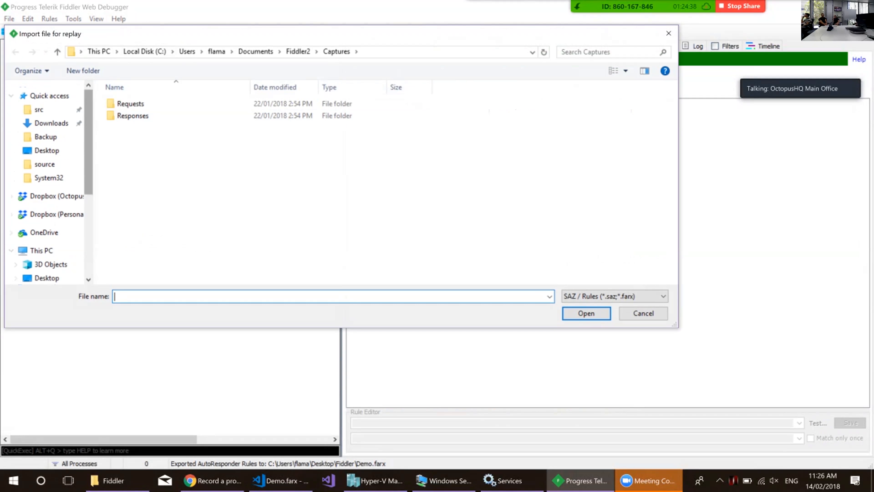
pyautogui.click(46, 150)
pyautogui.doubleClick(134, 113)
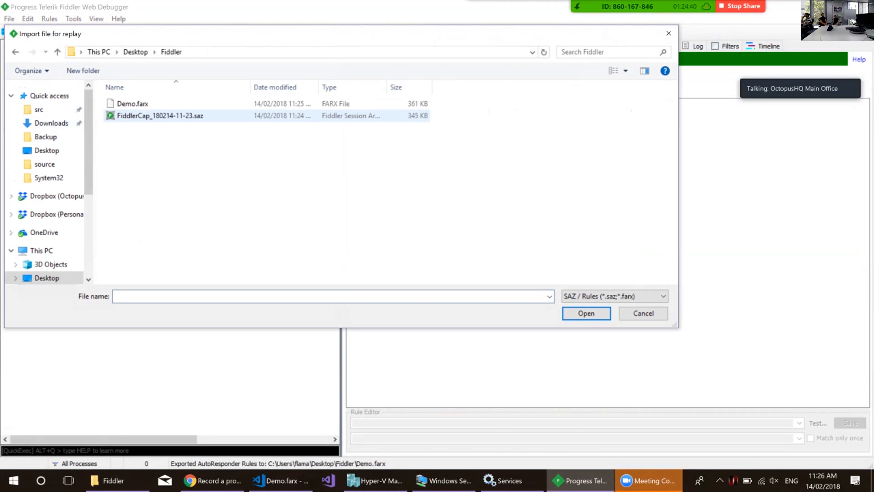
pyautogui.doubleClick(133, 104)
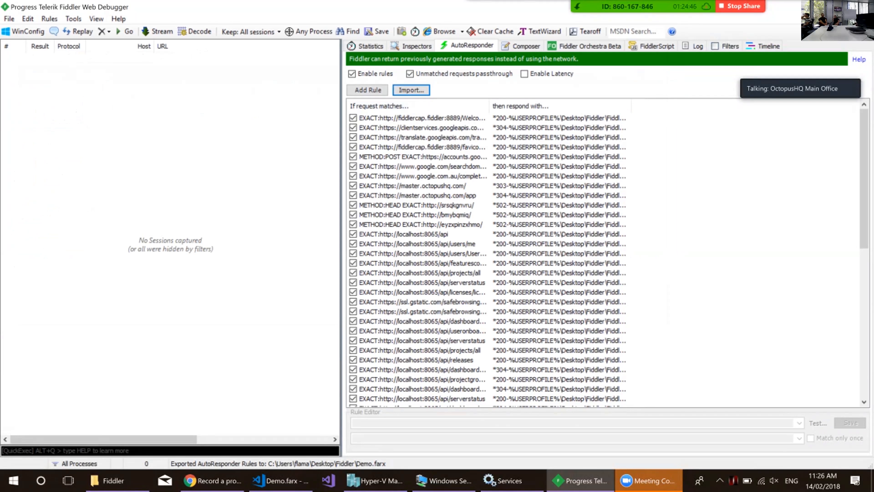
pyautogui.click(22, 464)
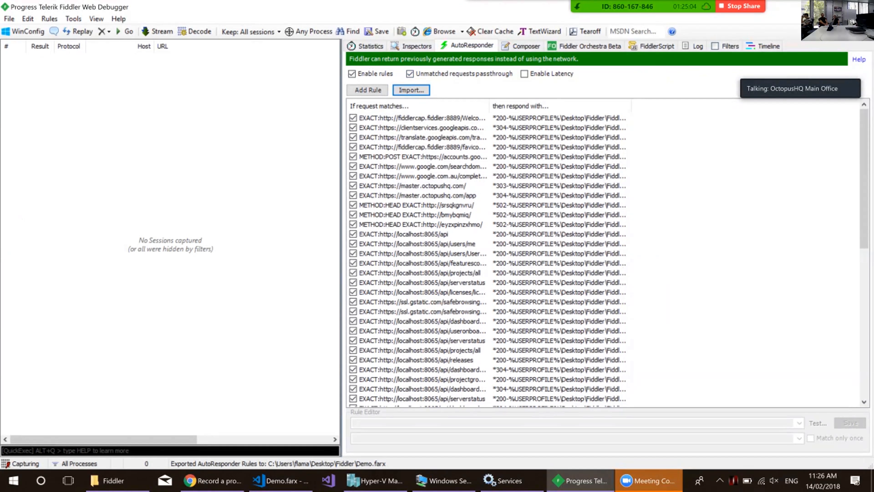
# Switch to Chrome and reload the local Octopus Deploy page to replay the recorded dashboard.
pyautogui.click(212, 480)
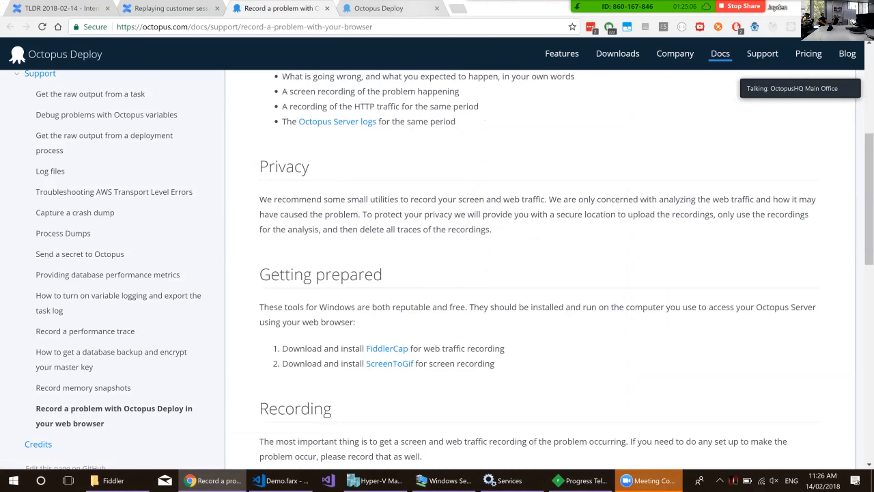
pyautogui.hotkey('ctrl', 'Tab')
pyautogui.press('F5')
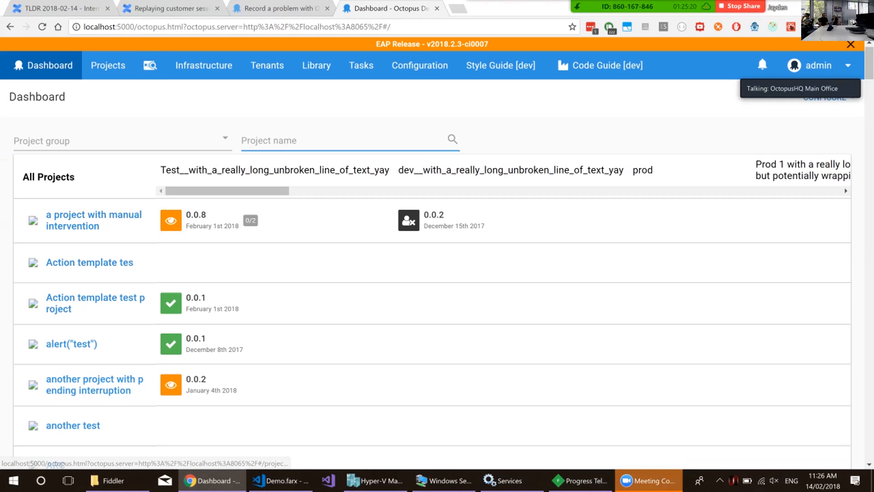
# View the task log of Action template test project's release 0.0.1 deployment, and open "a project with manual intervention" from the dashboard.
pyautogui.click(95, 299)
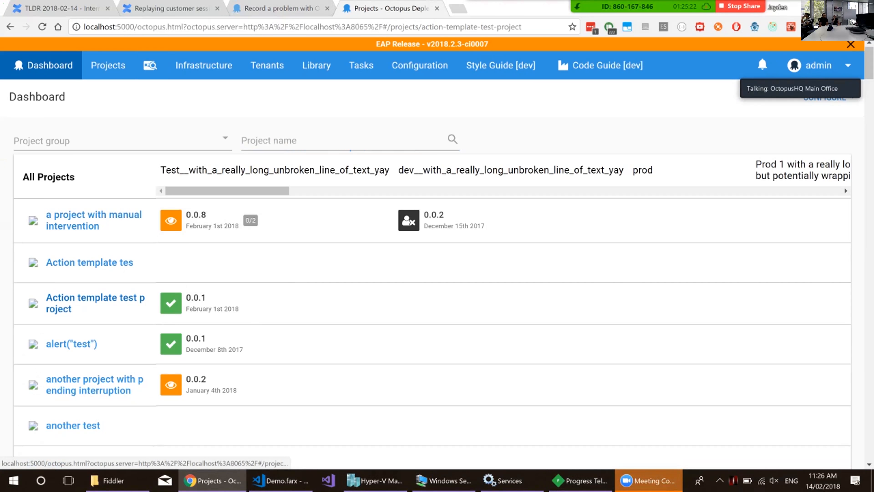
pyautogui.click(344, 258)
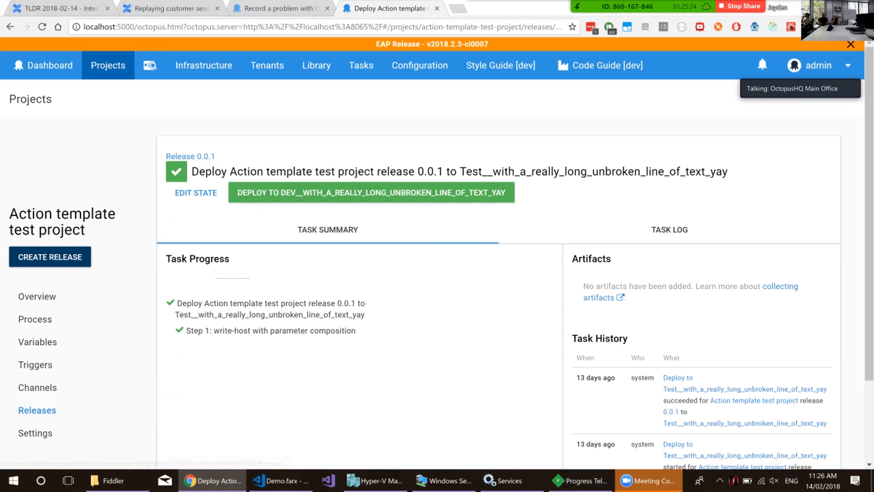
pyautogui.click(669, 230)
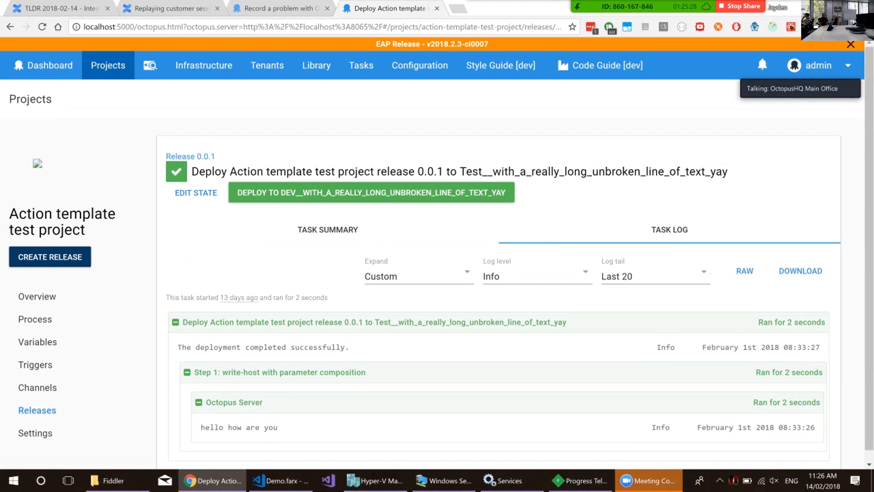
pyautogui.click(49, 65)
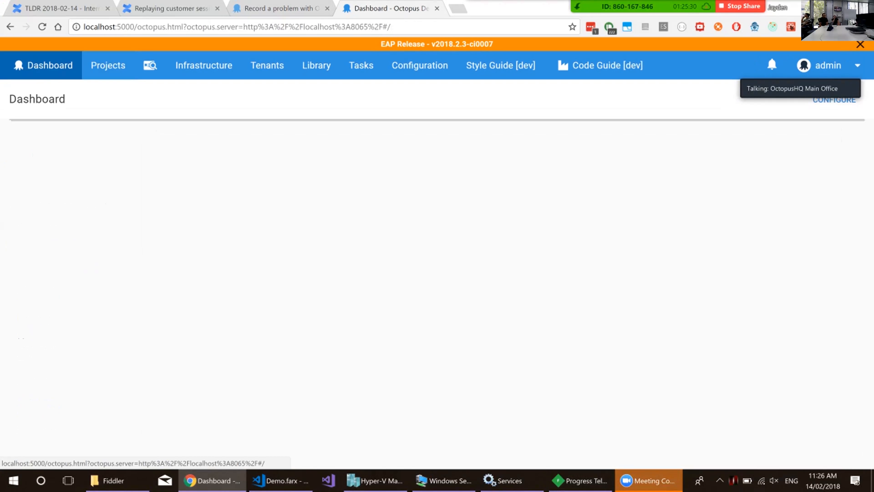
pyautogui.click(94, 222)
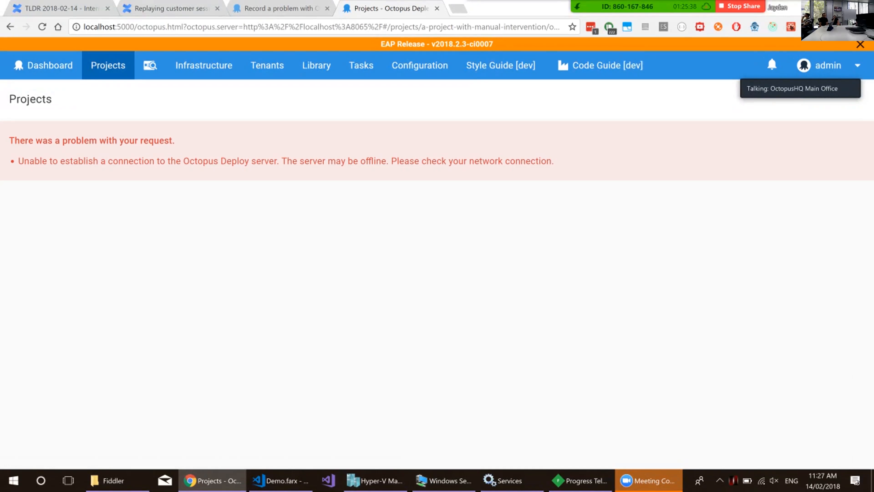
# Start the OctopusDeploy: master service in Services and reload the project page in Chrome.
pyautogui.click(512, 480)
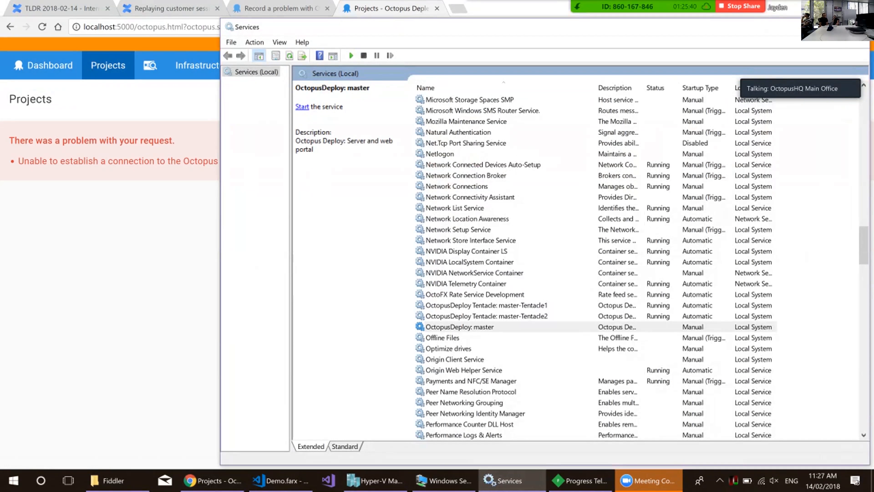
pyautogui.click(302, 107)
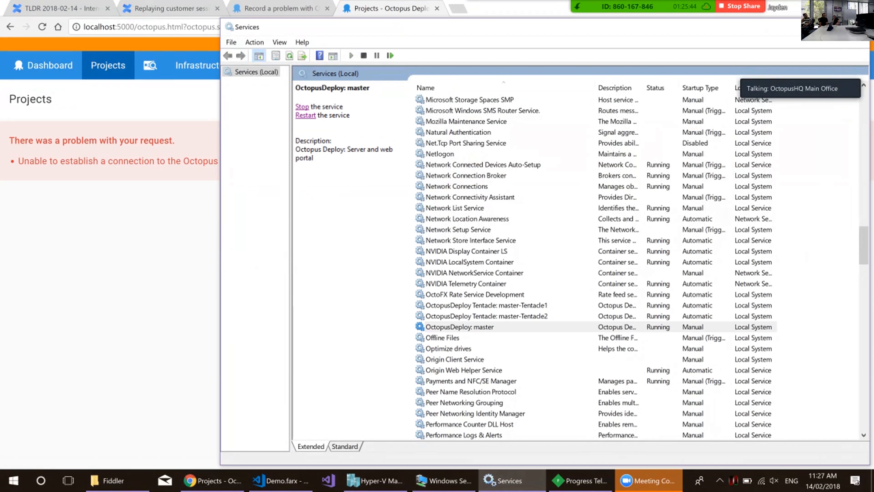
pyautogui.hotkey('alt', 'Tab')
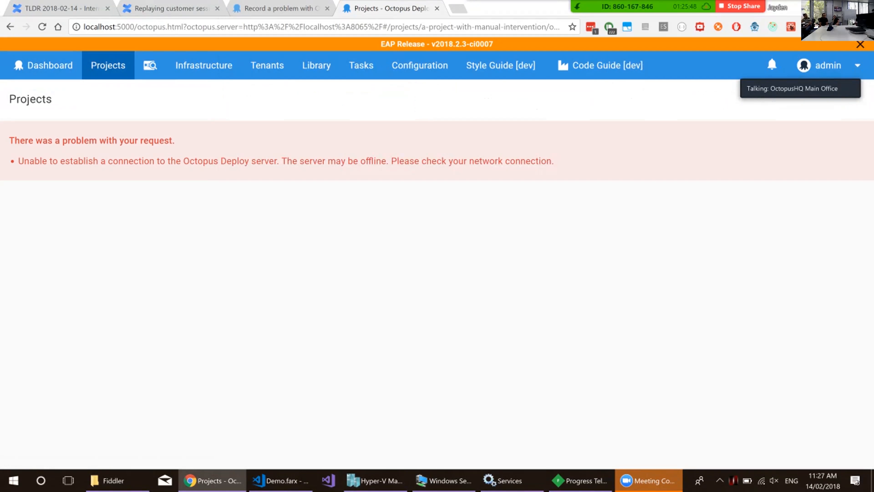
pyautogui.press('F5')
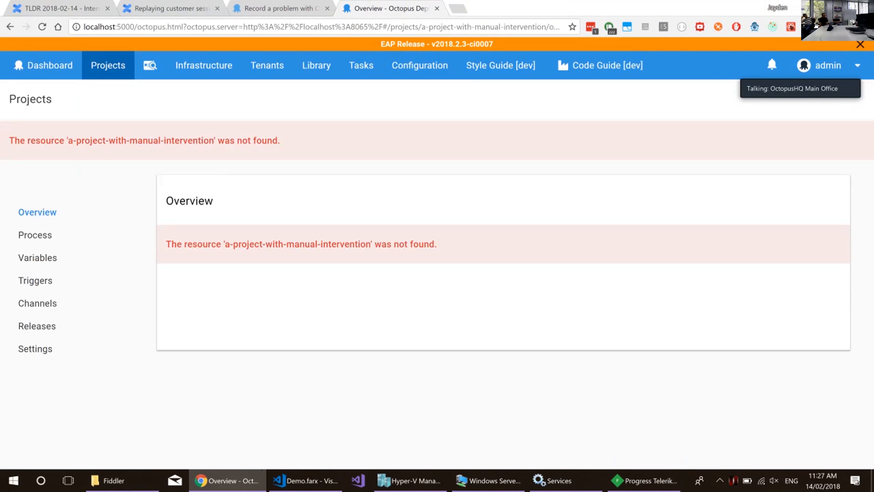
# Turn off traffic capturing in Fiddler, and reload Octopus Deploy in Chrome to show the local server's own dashboard.
pyautogui.click(581, 481)
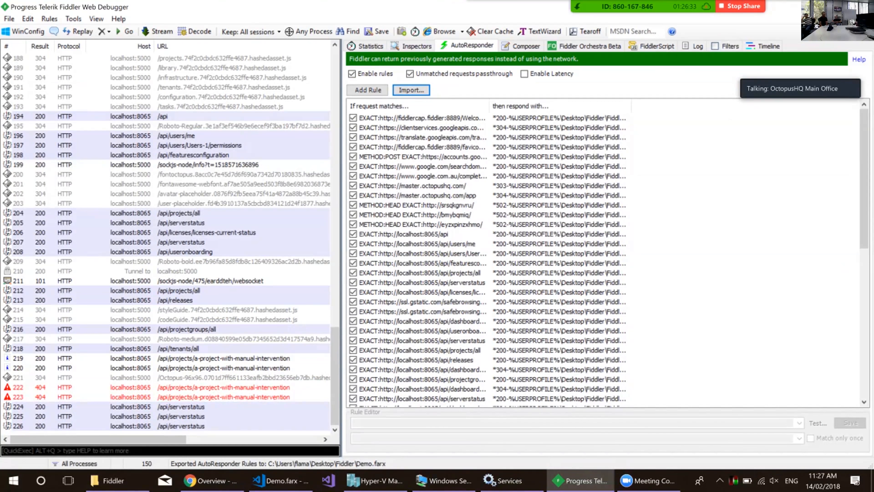
pyautogui.hotkey('alt', 'Tab')
pyautogui.press('F5')
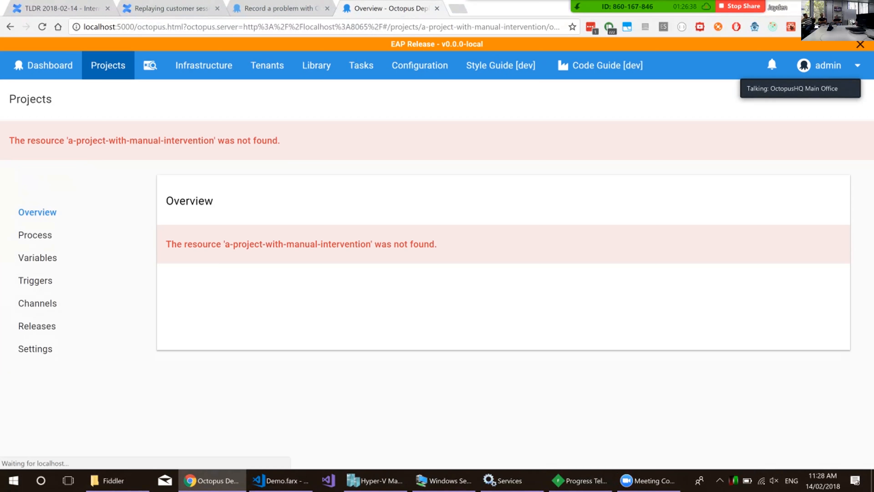
pyautogui.click(43, 65)
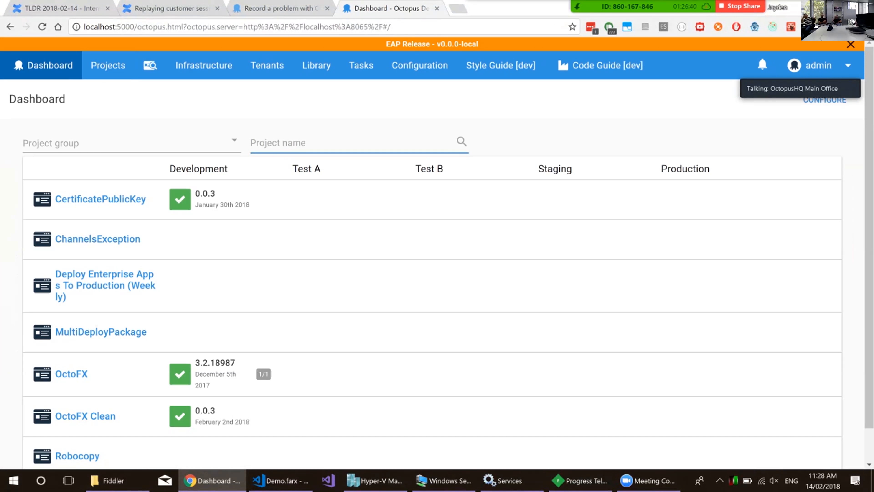